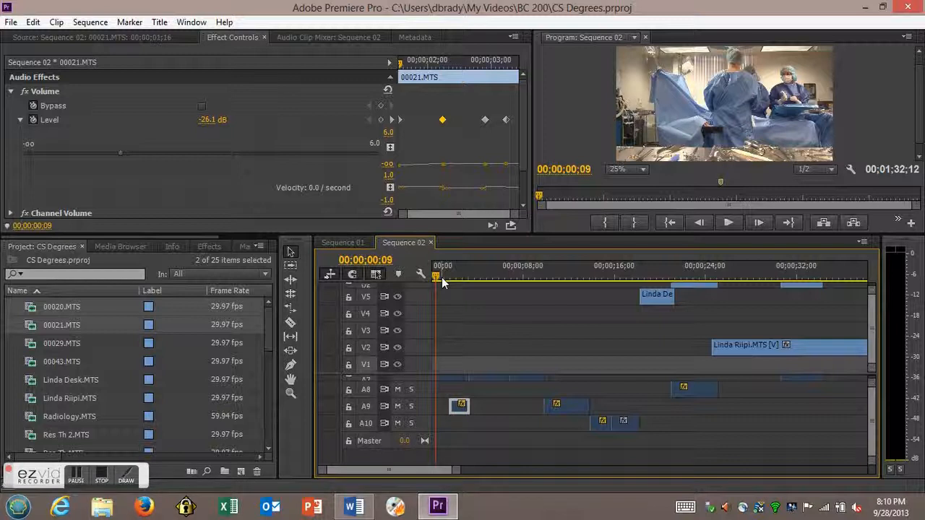
- Play Sequence 02 from the start through about ten seconds to review the clip audio, adjusting the playback volume
key("space")
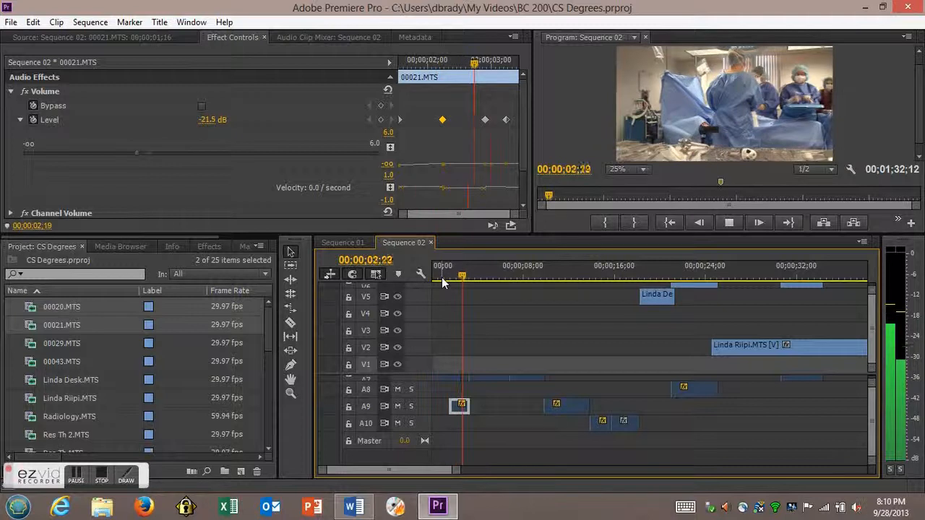
key("XF86AudioRaiseVolume")
key("XF86AudioLowerVolume")
key("XF86AudioLowerVolume")
key("XF86AudioLowerVolume")
key("XF86AudioLowerVolume")
key("XF86AudioLowerVolume")
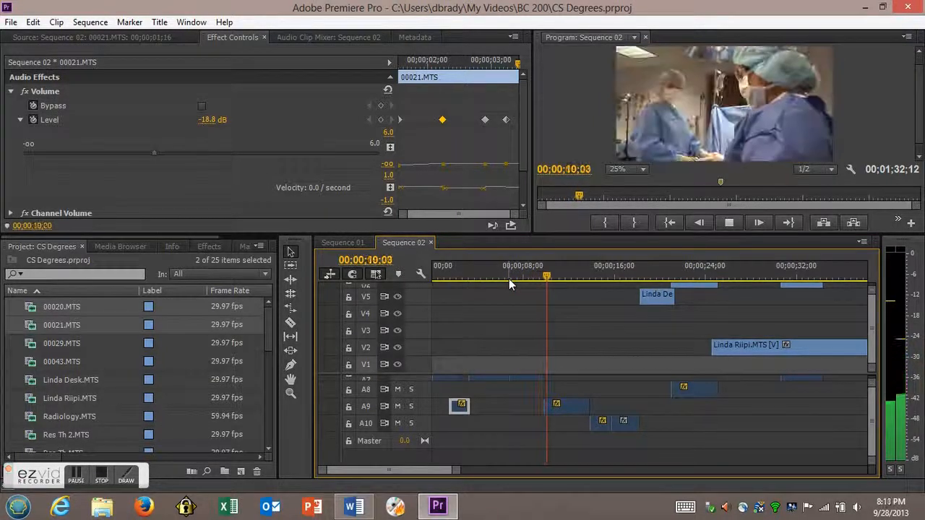
key("space")
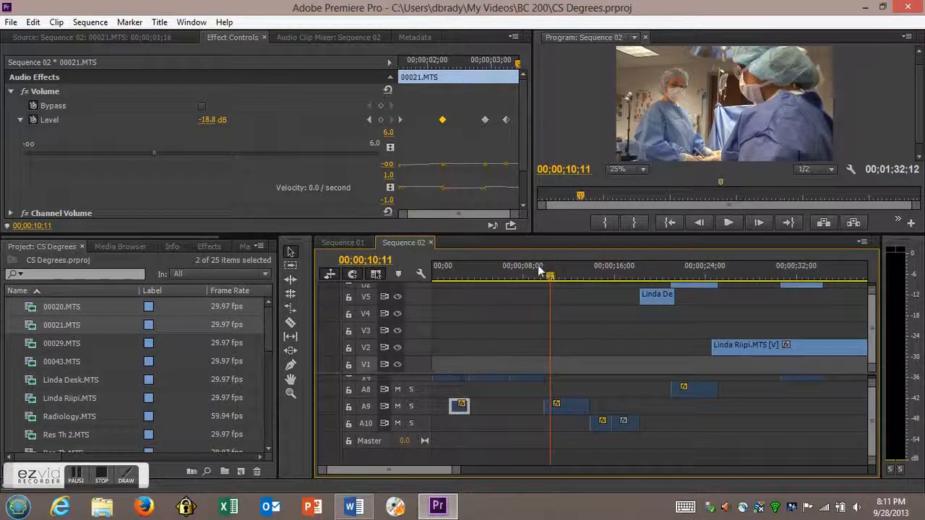
- Open the volume Level controls and graph for the Surge Tech CU.MTS clip on track A7
left_click_drag(549, 279, 520, 281)
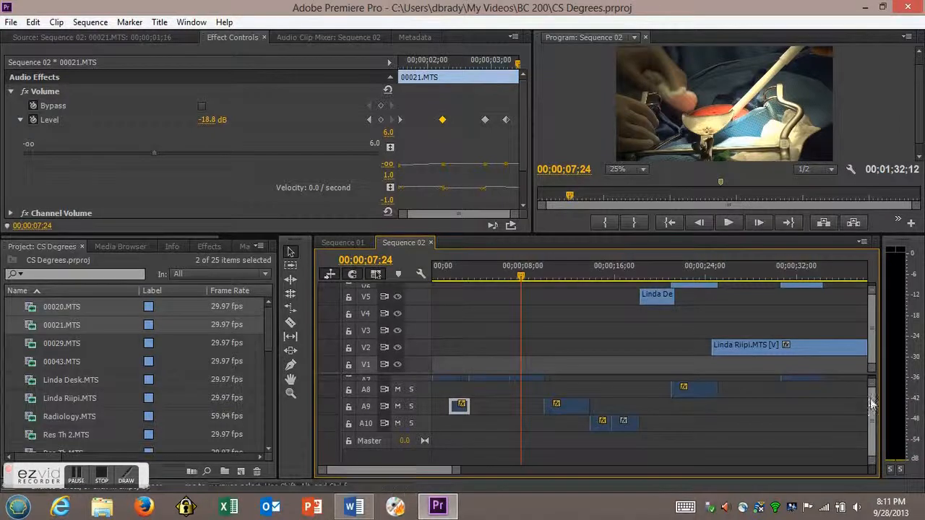
scroll(874, 397, "up", 5)
scroll(876, 397, "down", 5)
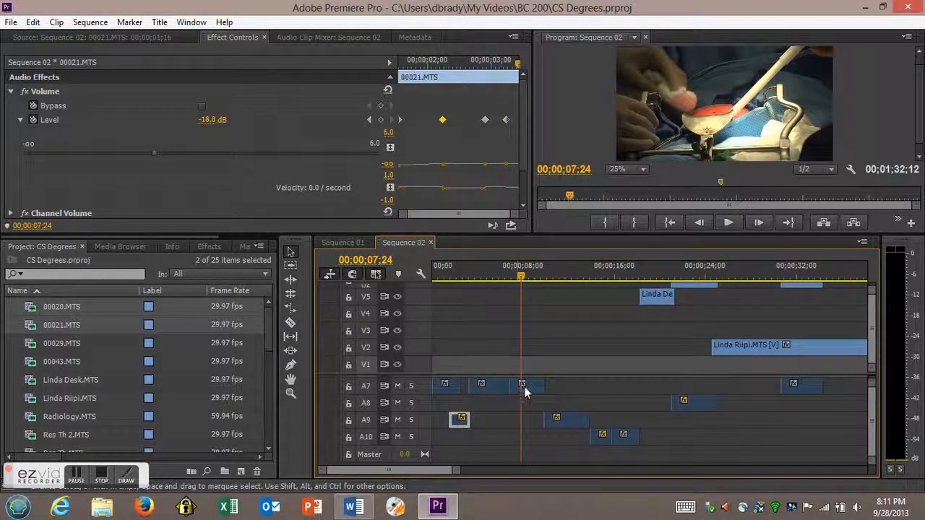
double_click(528, 386)
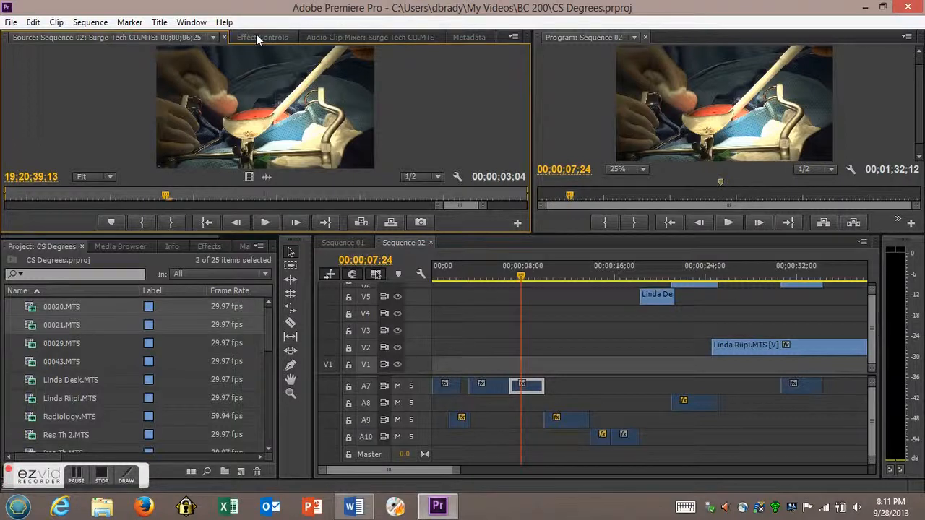
left_click(256, 37)
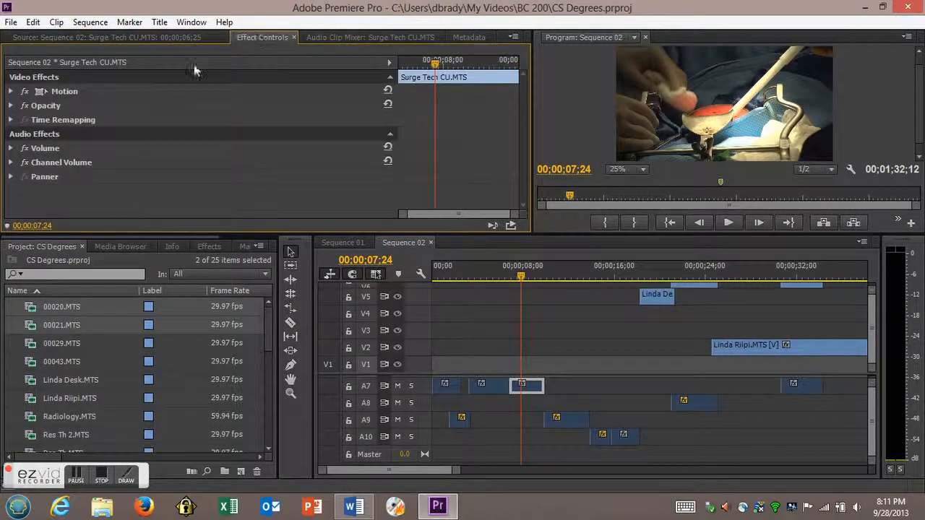
left_click(11, 149)
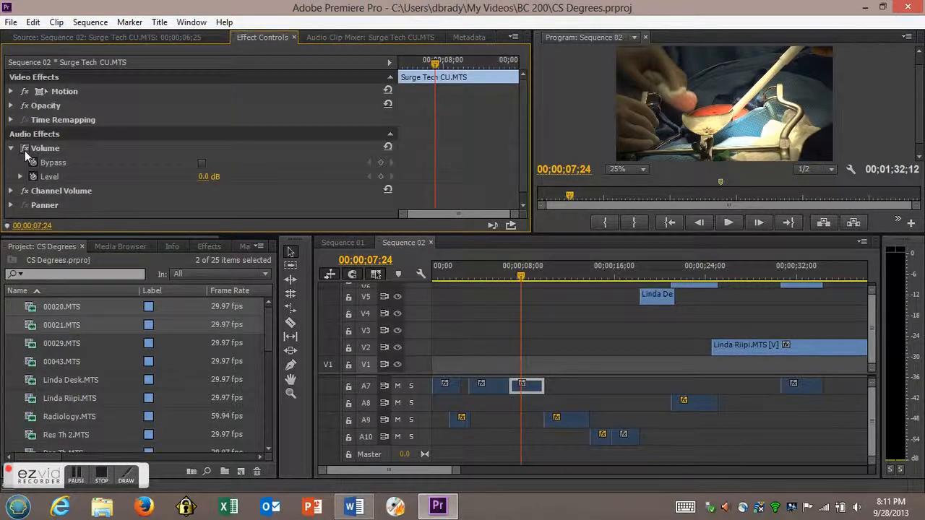
left_click(20, 177)
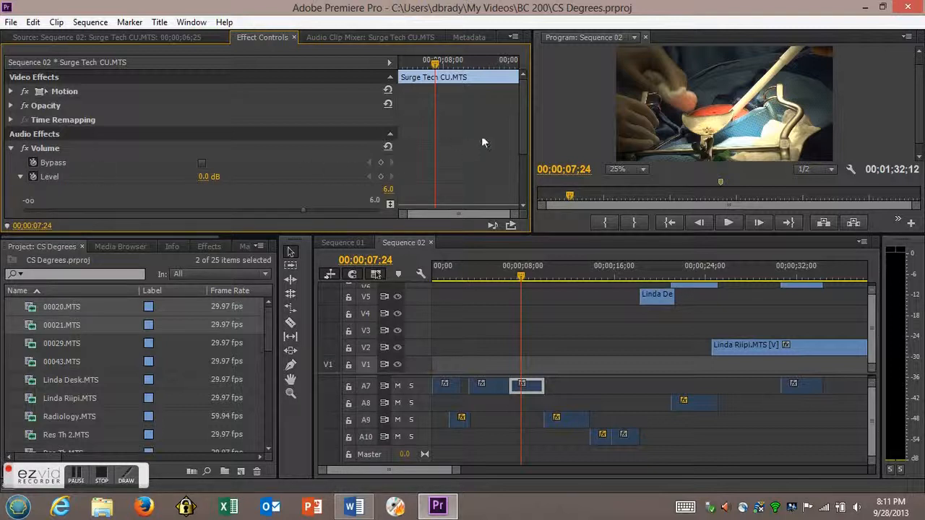
left_click_drag(525, 114, 526, 149)
- Add Level keyframes at the clip's start, slightly after it, and at 00;00;09;10, 00;00;09;24 and 00;00;09;29
left_click_drag(521, 278, 510, 278)
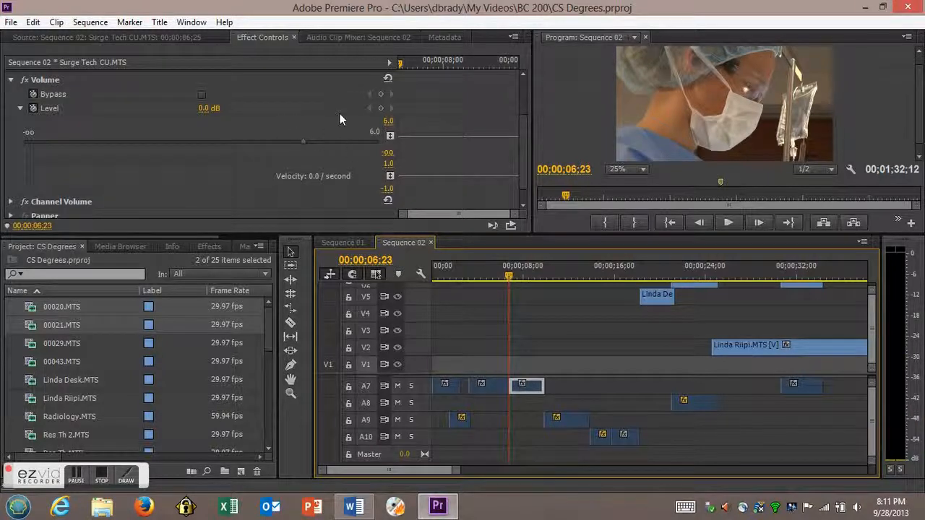
left_click(380, 108)
key("space")
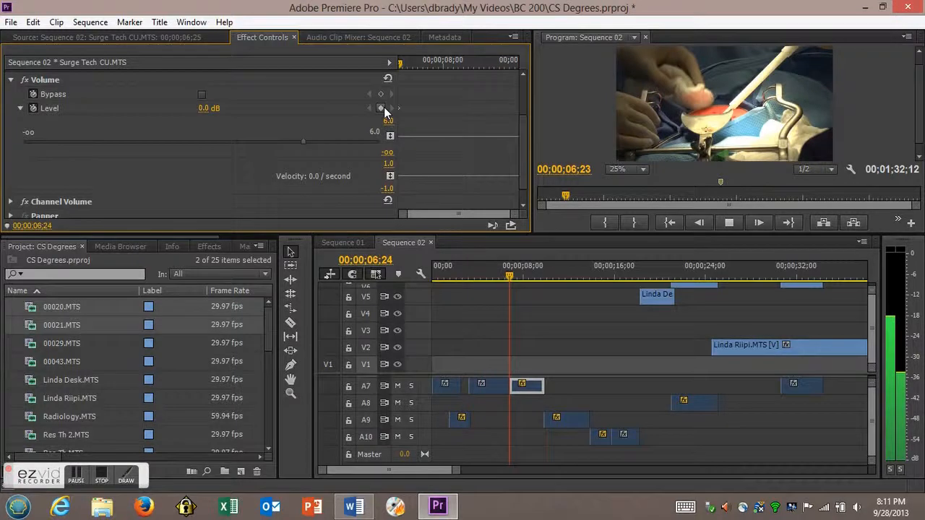
key("space")
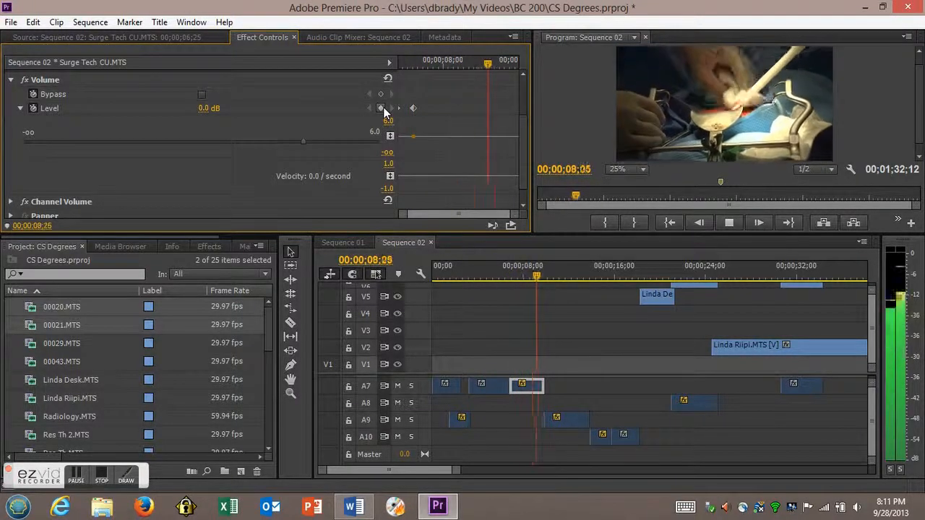
key("space")
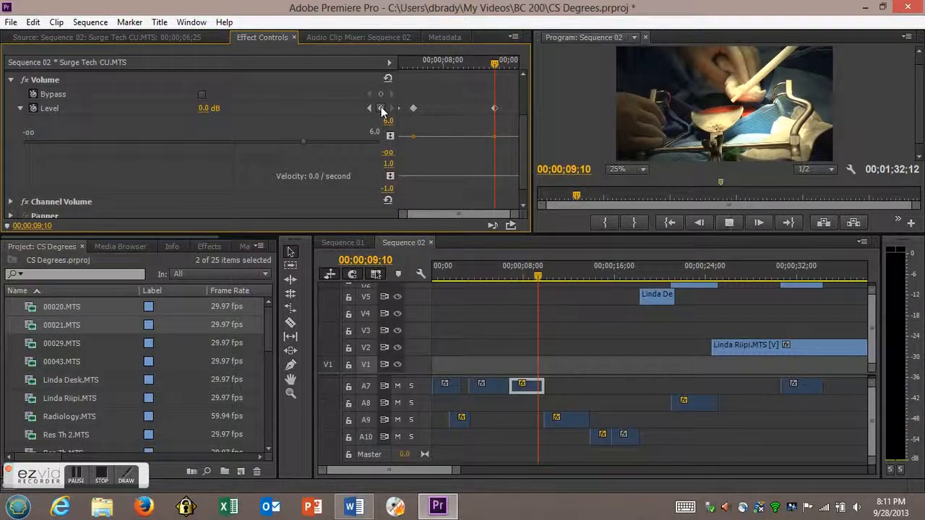
key("space")
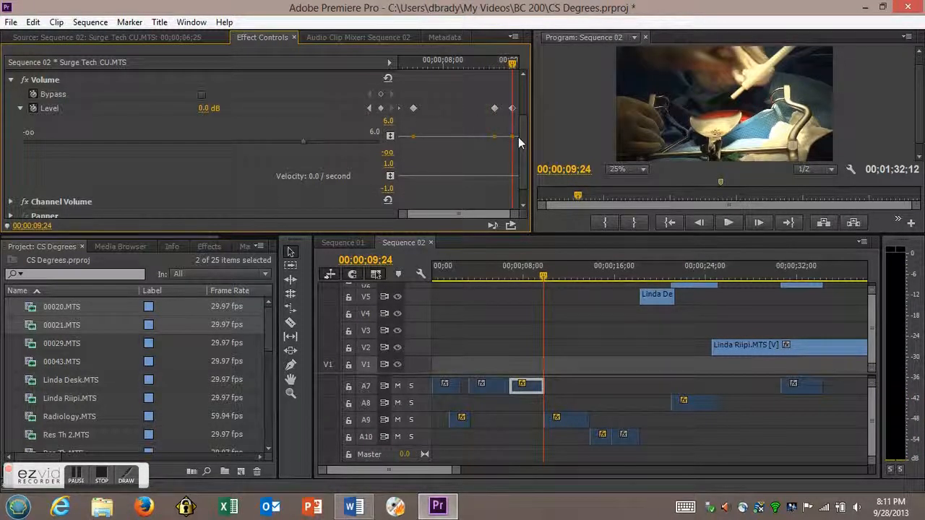
key("Right")
key("Right")
key("Right")
key("Right")
key("Right")
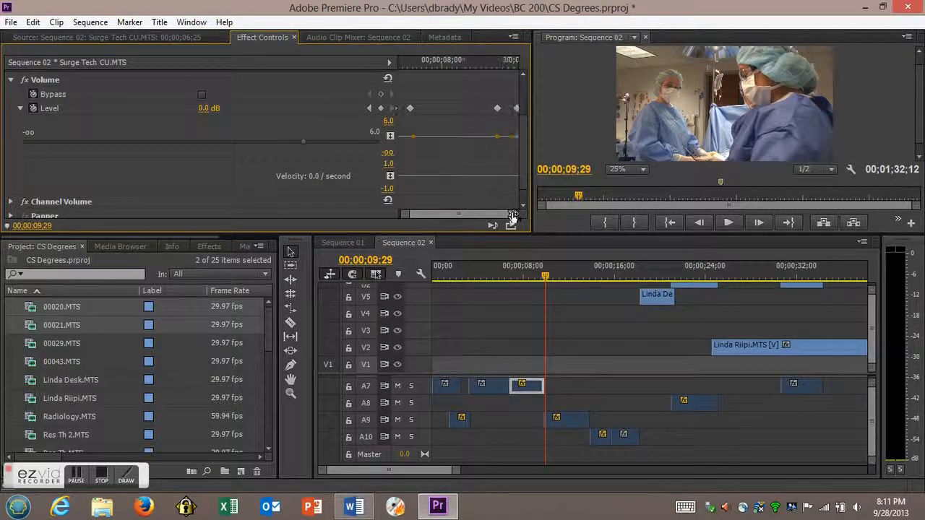
- Lower the three inner Level keyframes in the volume graph, bringing the one at 00;00;09;24 to about -10 dB
left_click_drag(537, 219, 503, 209)
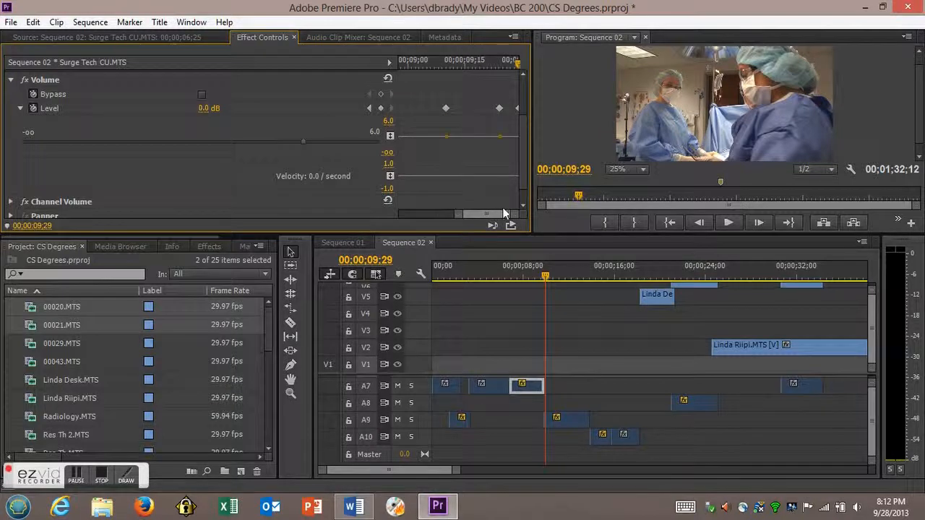
left_click_drag(502, 141, 499, 148)
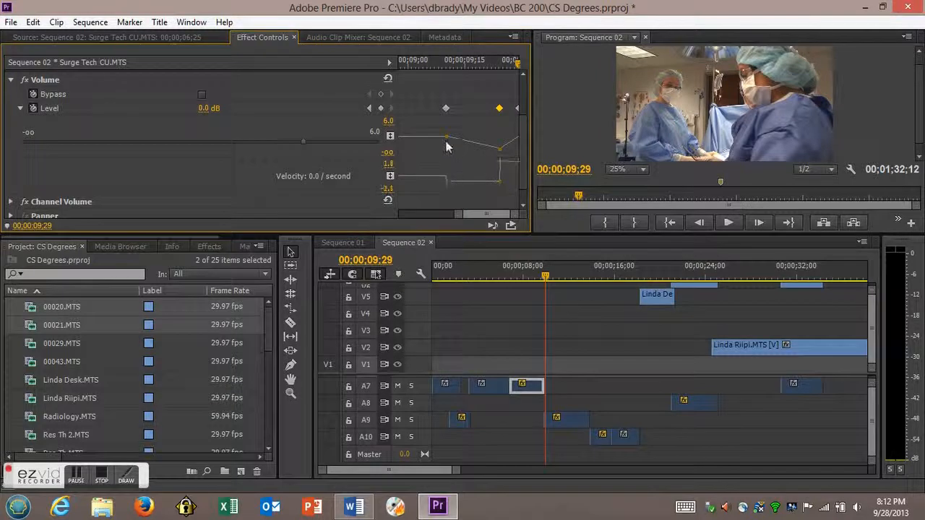
left_click_drag(446, 136, 446, 146)
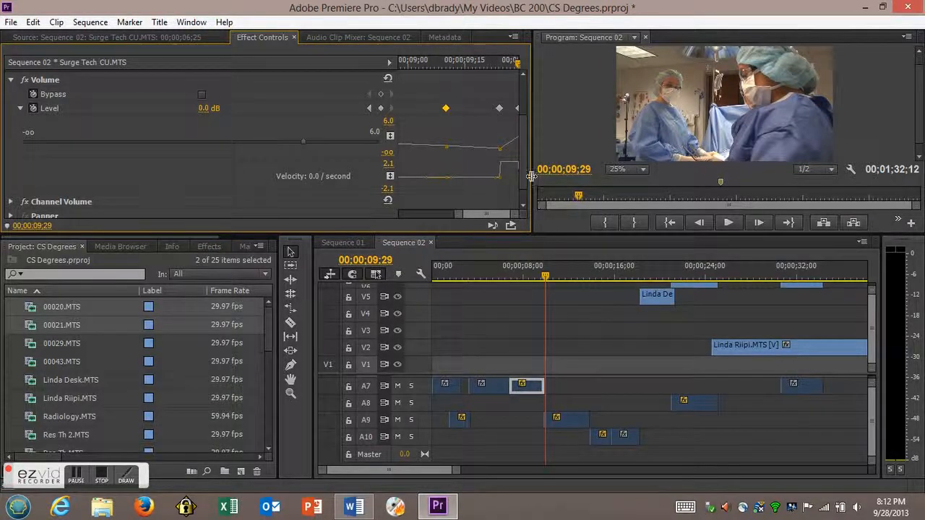
scroll(522, 152, "down", 1)
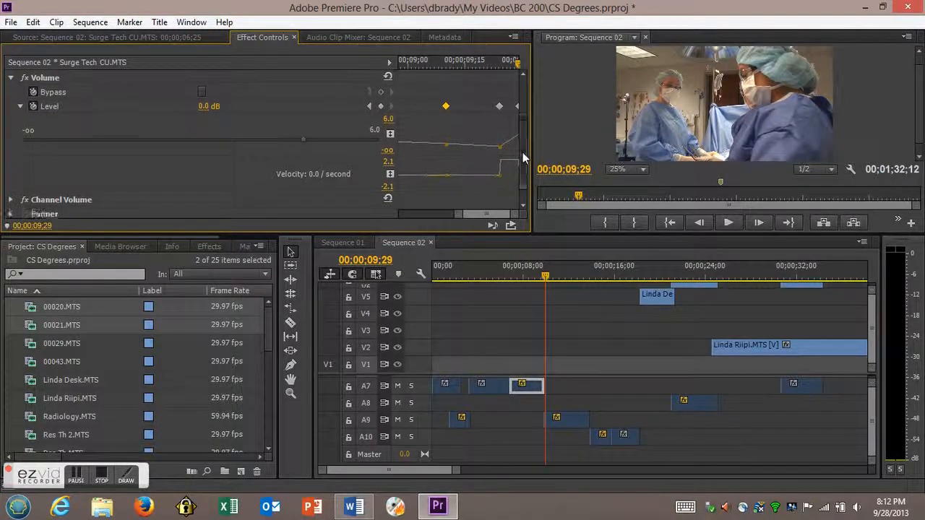
left_click_drag(468, 211, 416, 214)
left_click_drag(444, 132, 443, 142)
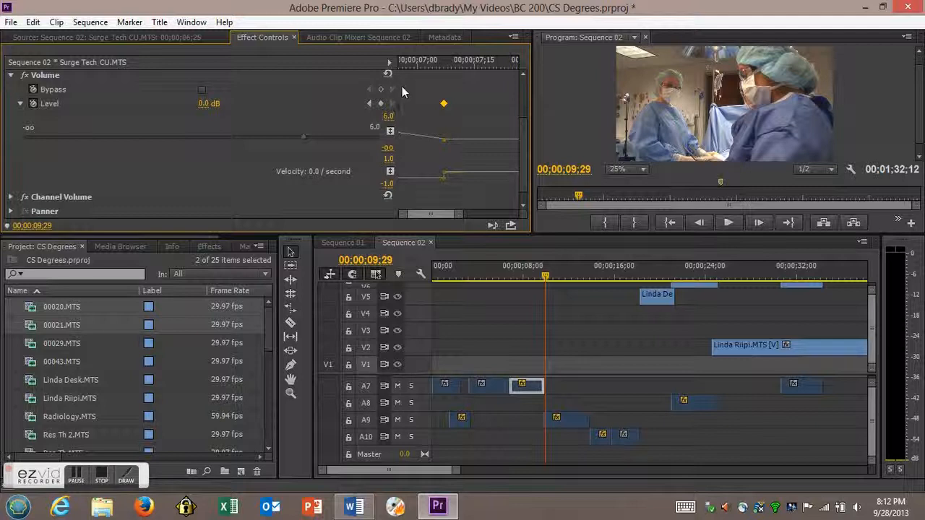
- Add a Level keyframe at 00;00;06;25 and lower it to -31.9 dB to fade the clip in
left_click(401, 64)
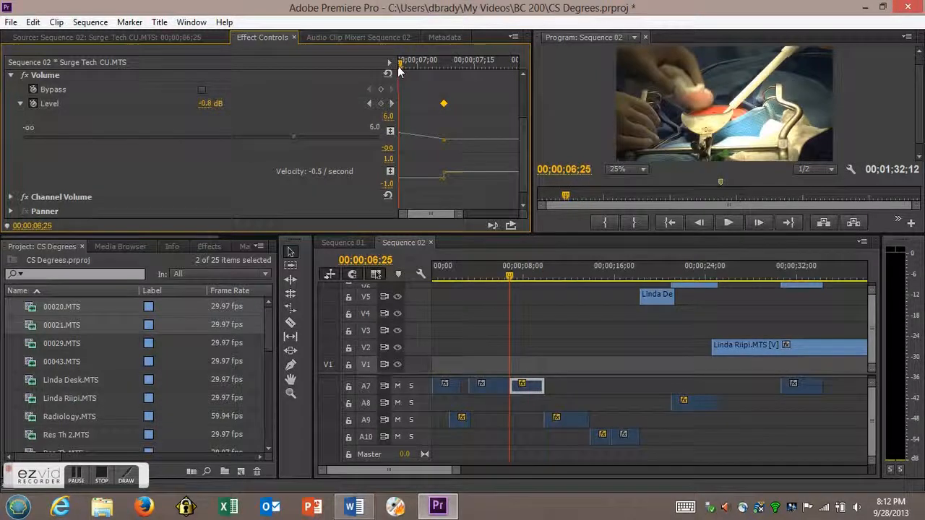
left_click(381, 103)
left_click_drag(402, 136, 445, 146)
- Remove the Level keyframe at 00;00;09;29 and play the sequence from 00;00;06;25 to check the audio
key("space")
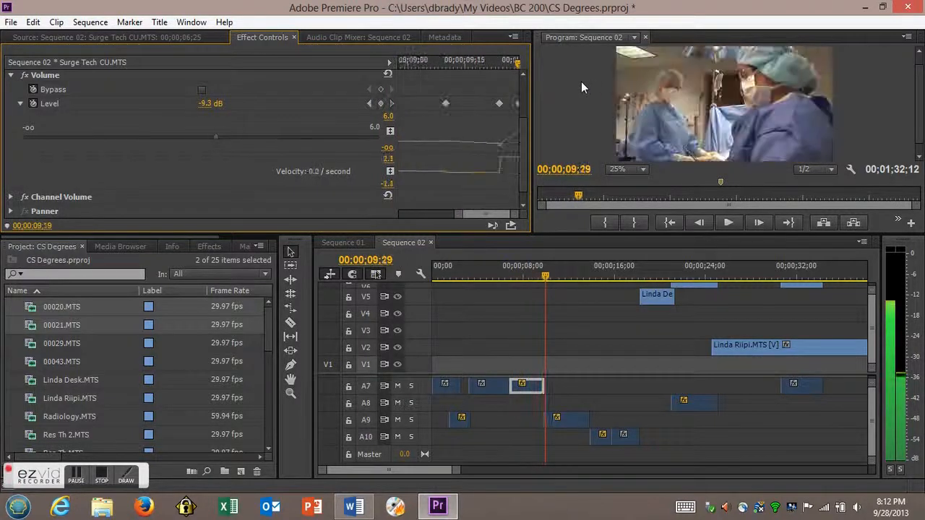
left_click(381, 104)
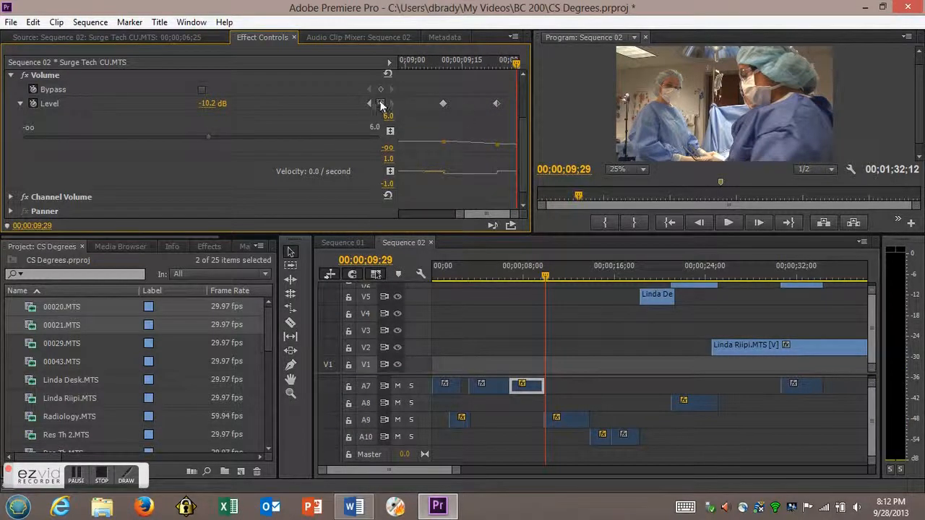
left_click_drag(516, 62, 291, 62)
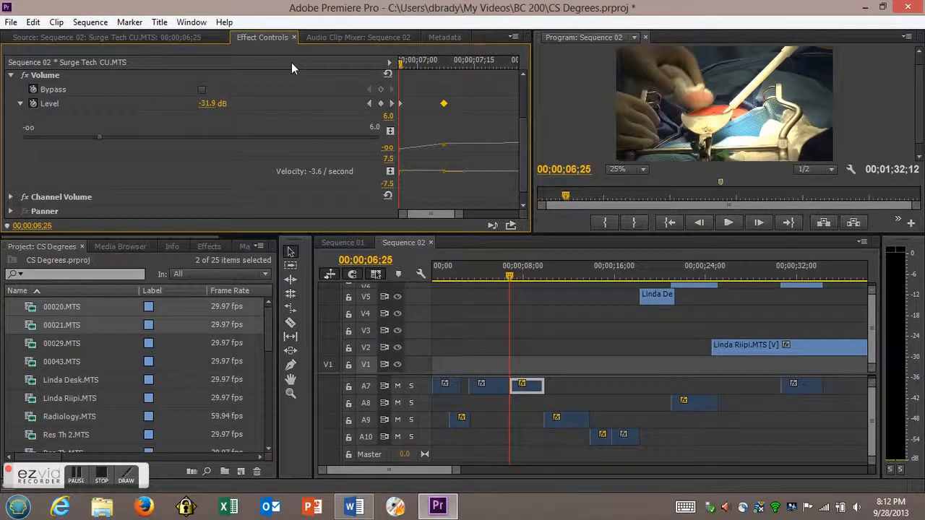
key("space")
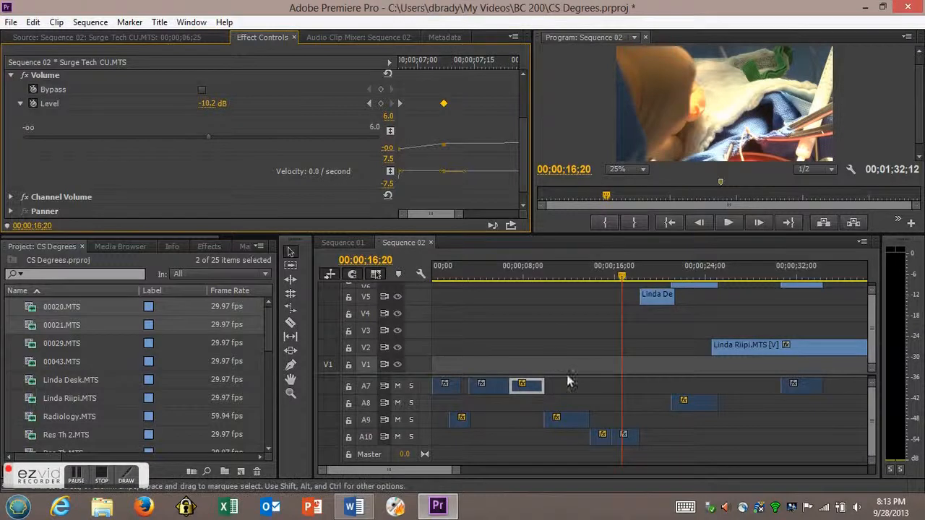
- Open the Volume effect settings for the 00021.MTS clip on track A10
double_click(629, 440)
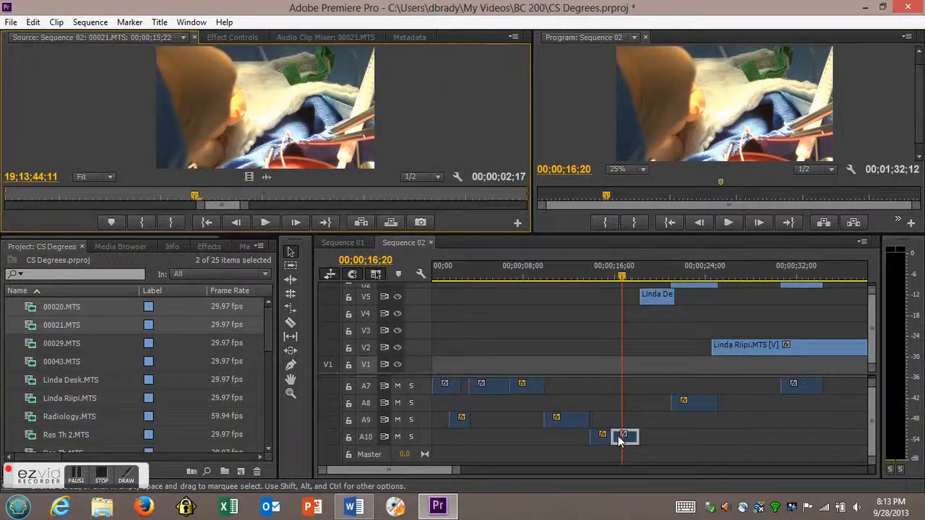
left_click(231, 38)
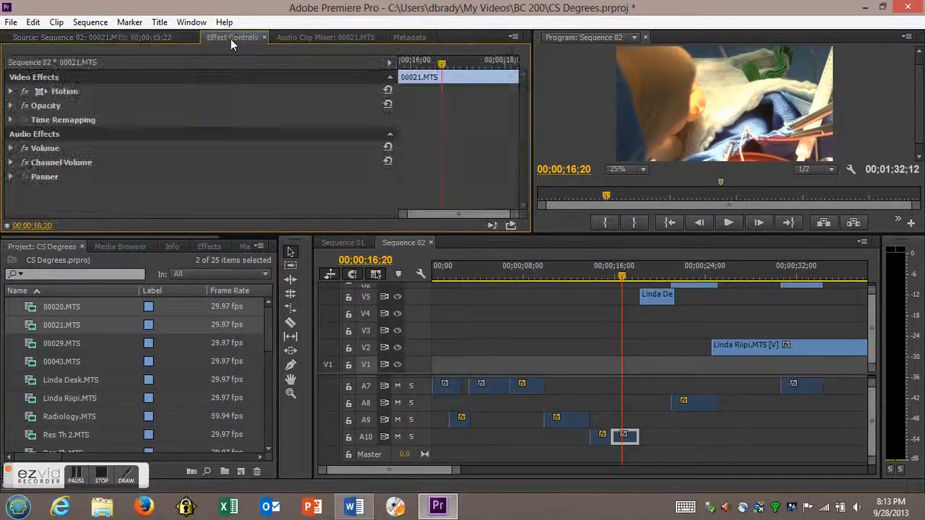
left_click(10, 148)
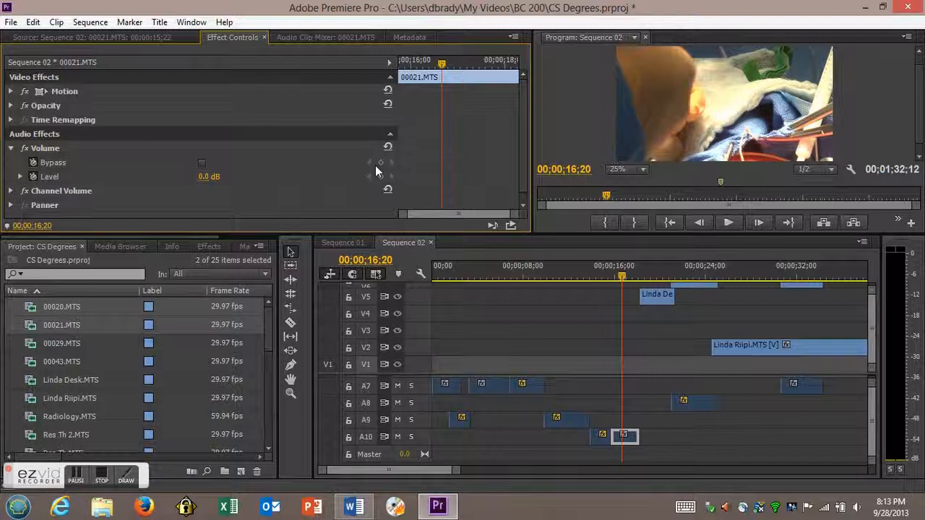
- Add Level keyframes to the 00021.MTS clip at 00;00;15;21, slightly after its start, and shortly before its end
left_click_drag(624, 275, 609, 283)
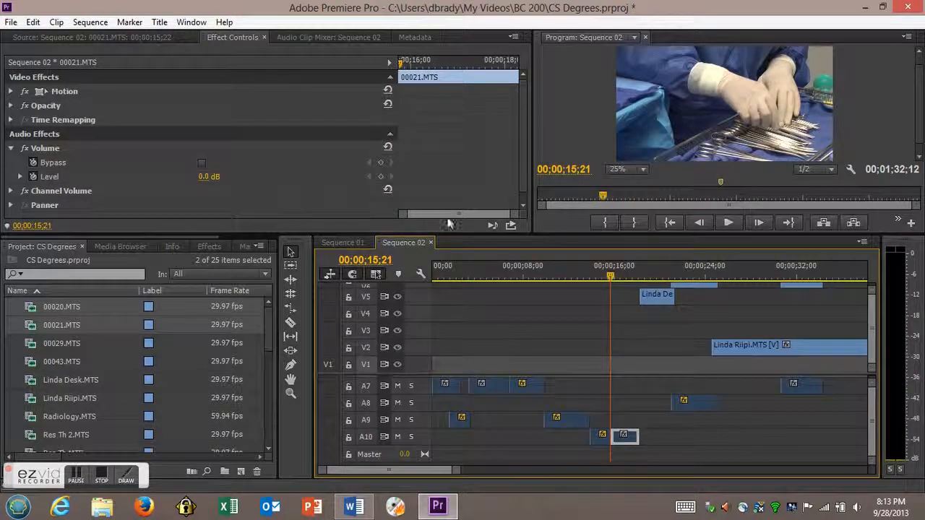
left_click(381, 179)
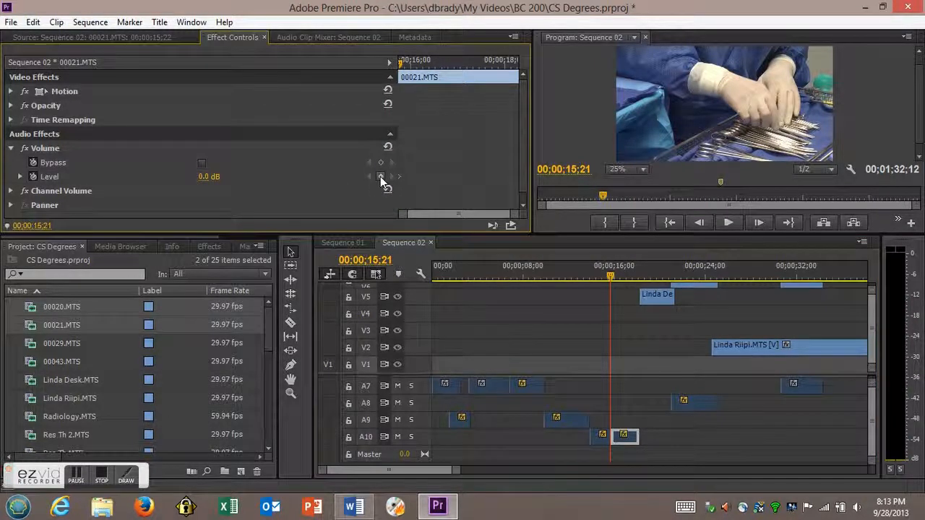
key("space")
key("space")
left_click(381, 178)
key("space")
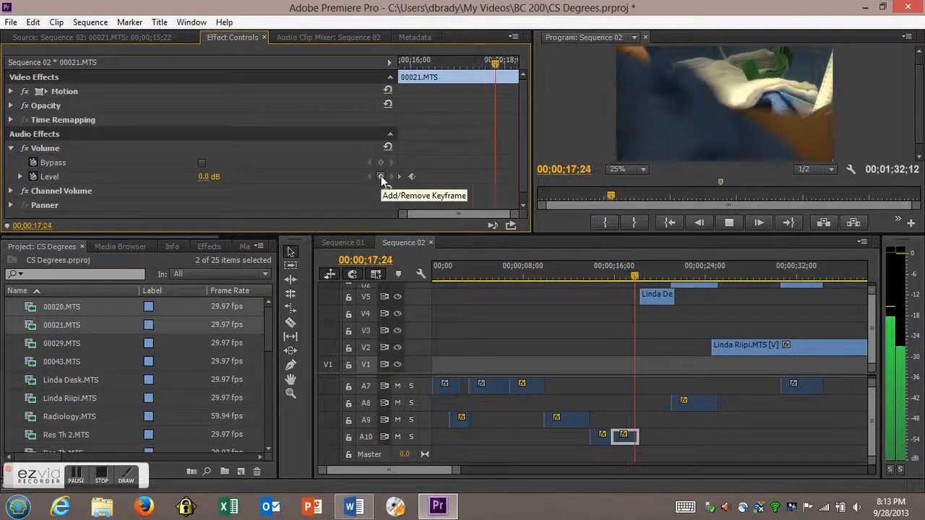
key("space")
left_click(382, 178)
key("space")
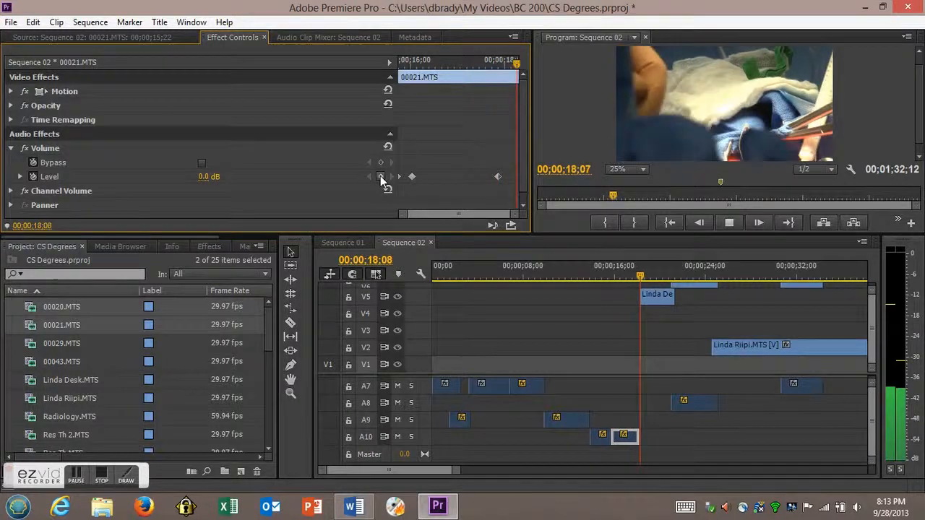
key("space")
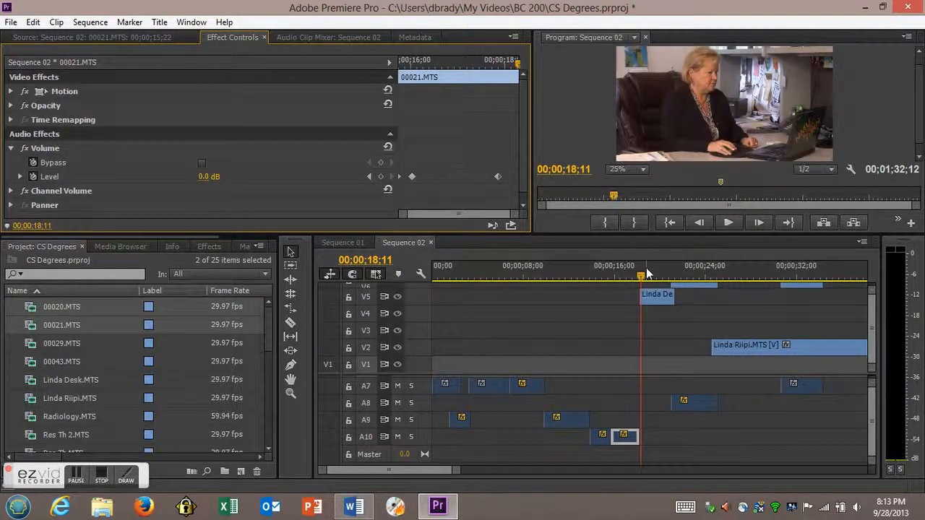
- Add a Level keyframe at 00;00;18;08 at the end of the 00021.MTS clip and expand the Level graph
left_click_drag(518, 69, 516, 67)
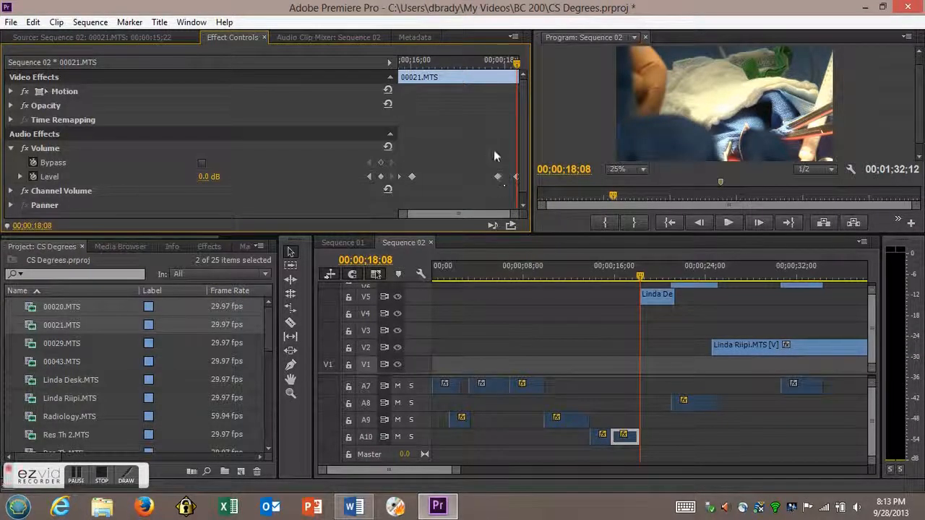
left_click(21, 176)
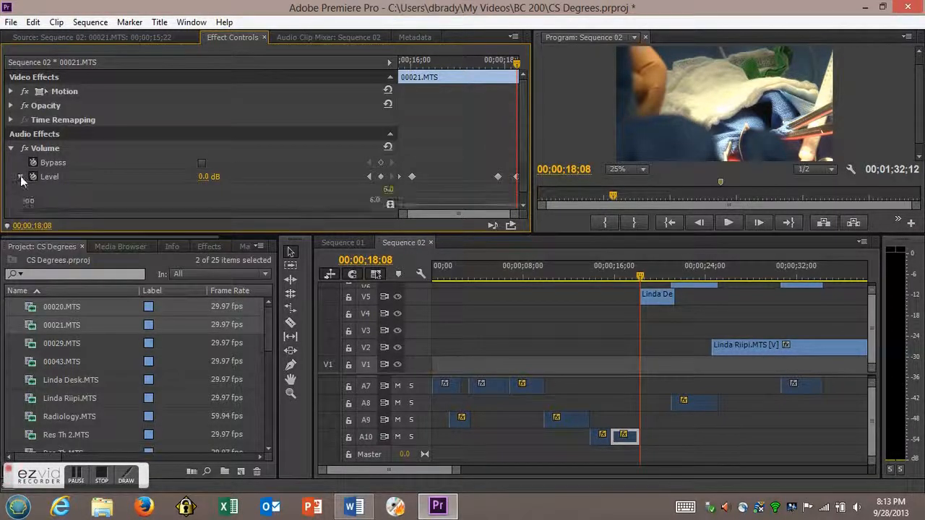
- Lower the 00021.MTS clip's Level graph to -∞ at the end keyframe and reduce the keyframes just after the start and before the end
left_click_drag(523, 117, 527, 162)
left_click_drag(518, 120, 499, 134)
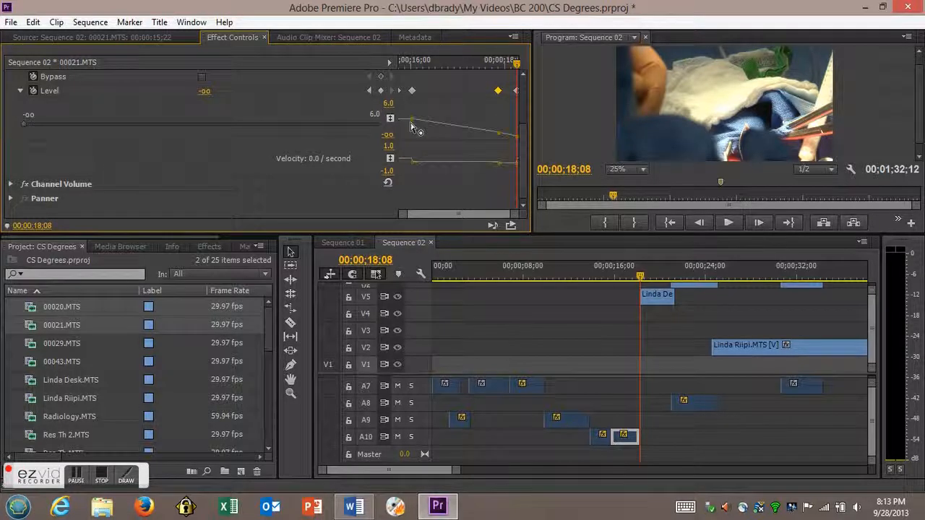
left_click_drag(412, 120, 412, 132)
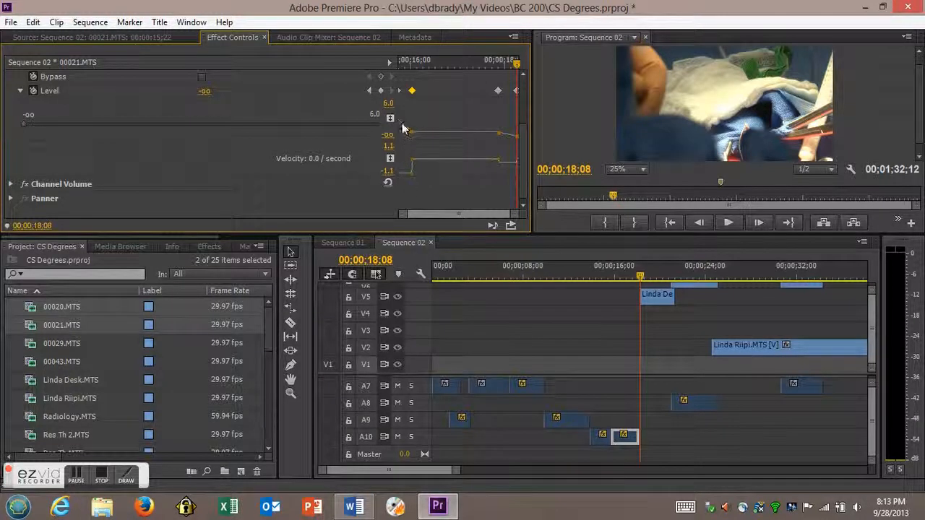
left_click_drag(402, 122, 401, 124)
- Add a Level keyframe at 00;00;15;22 at the start of the 00021.MTS clip and lower it to -∞
left_click_drag(501, 67, 391, 73)
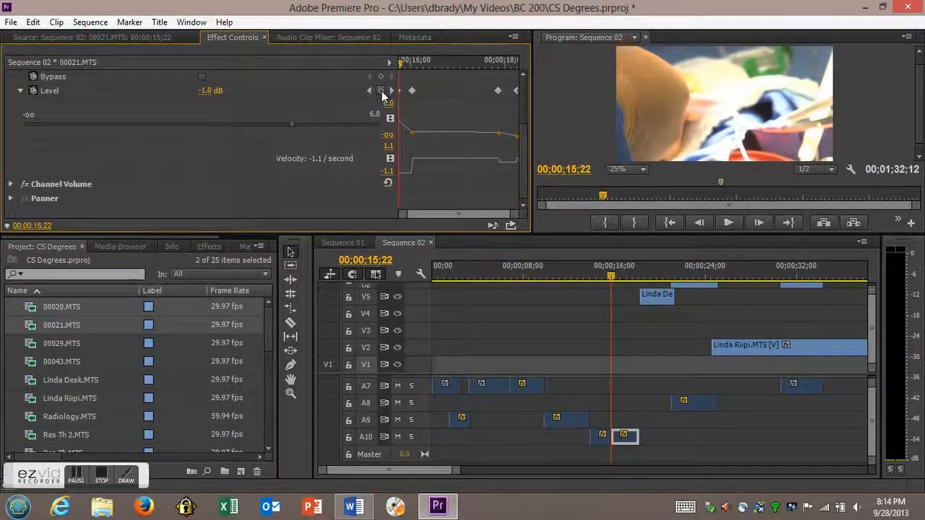
left_click(382, 92)
left_click_drag(407, 127, 403, 150)
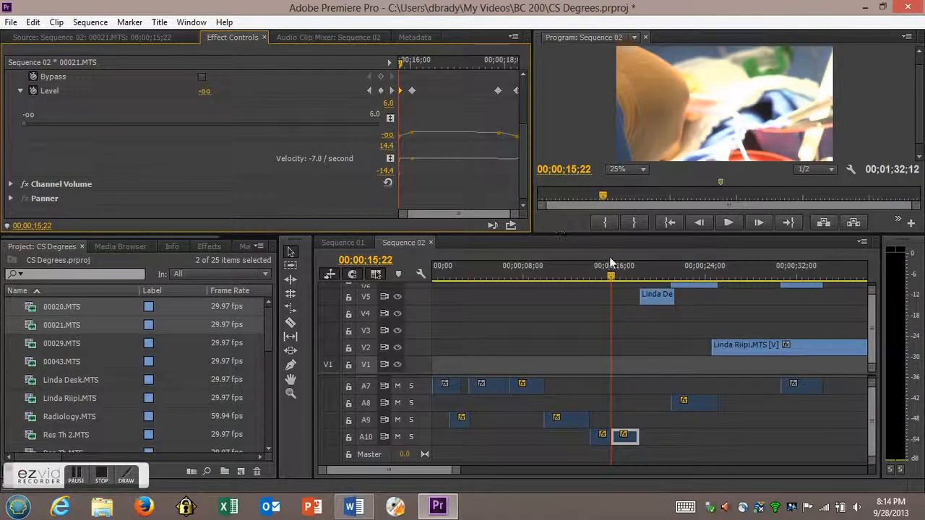
- Play Sequence 02 from 00;00;15;22 to 00;01;08;04 to check the audio
key("space")
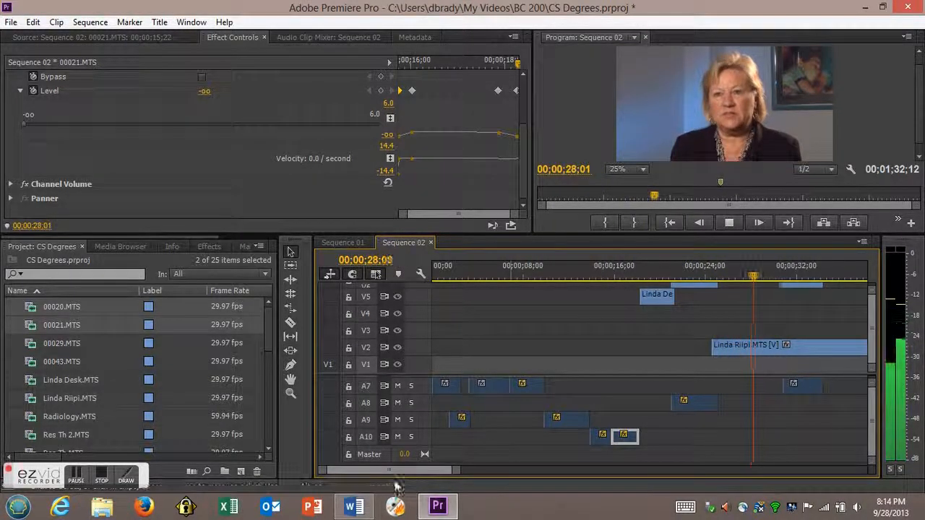
left_click_drag(393, 471, 422, 491)
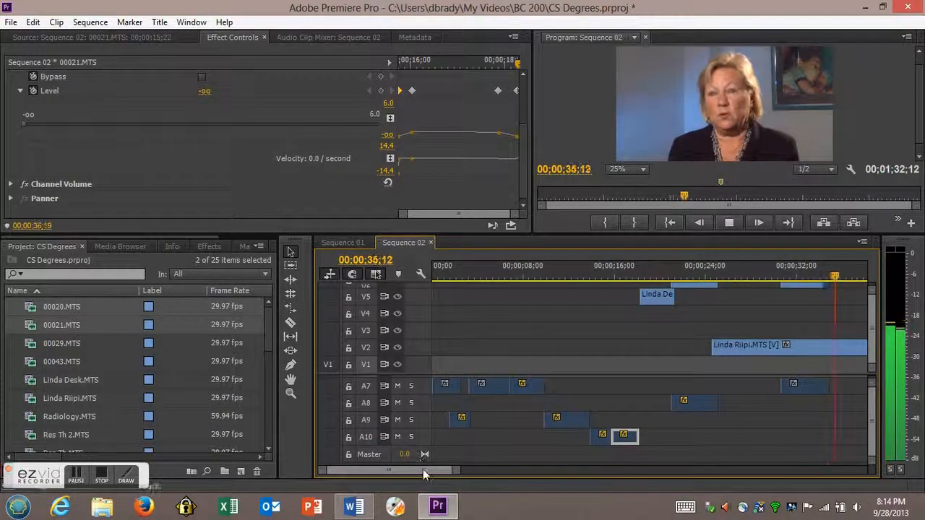
left_click_drag(423, 471, 433, 471)
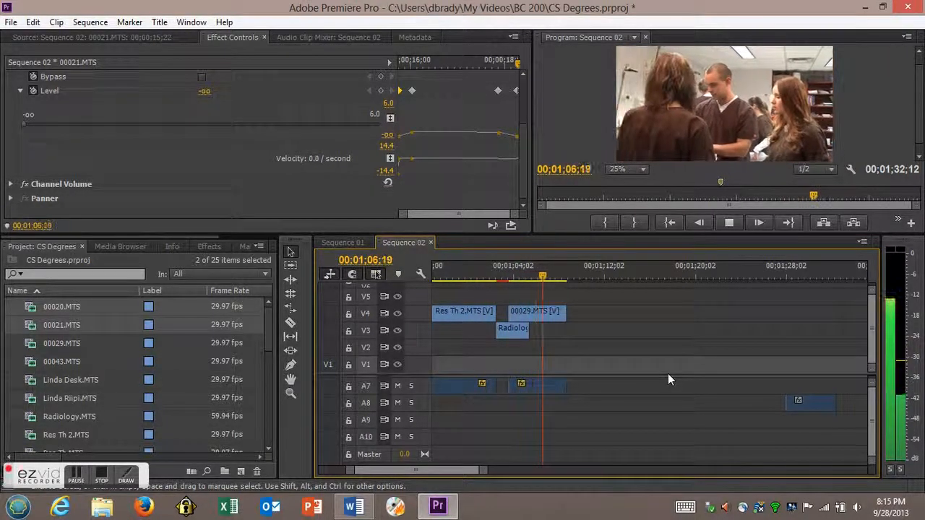
key("space")
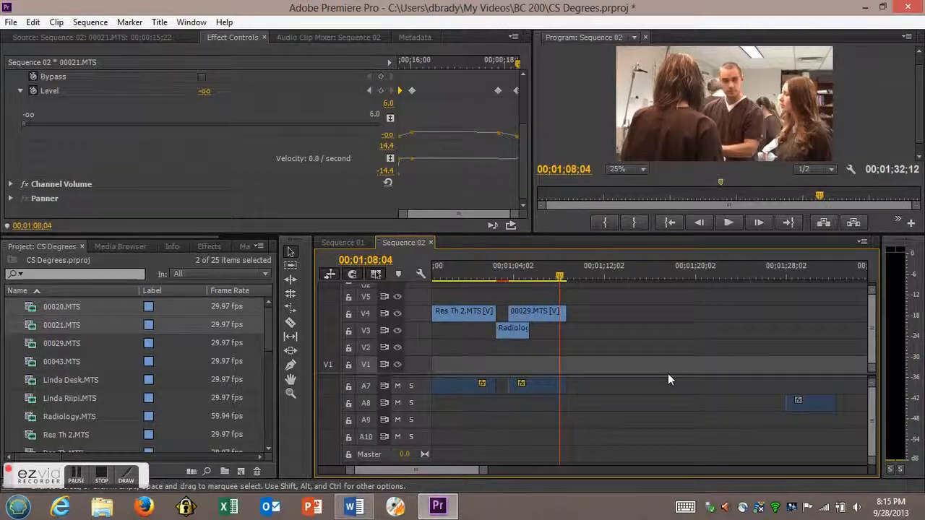
- Delete the stray Scope1.MTS audio clip from track A8 near 00;01;28;02
left_click(809, 397)
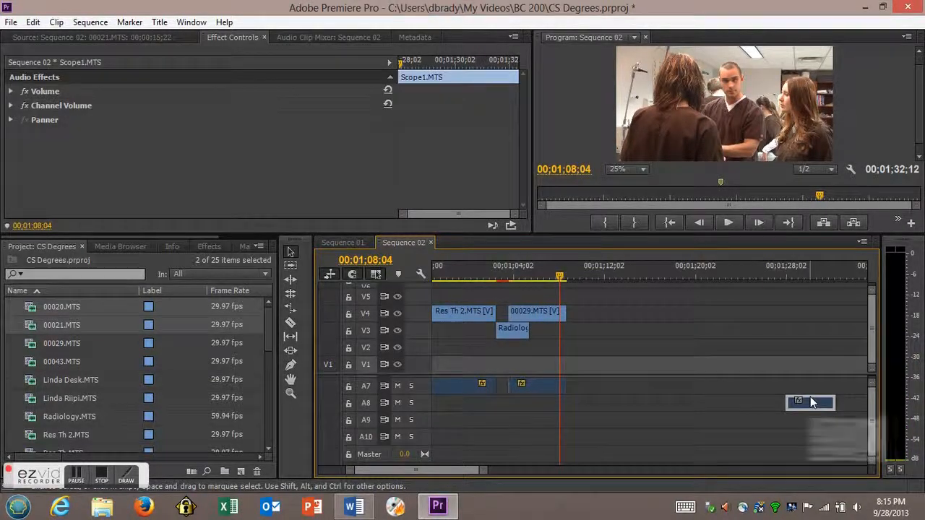
key("Delete")
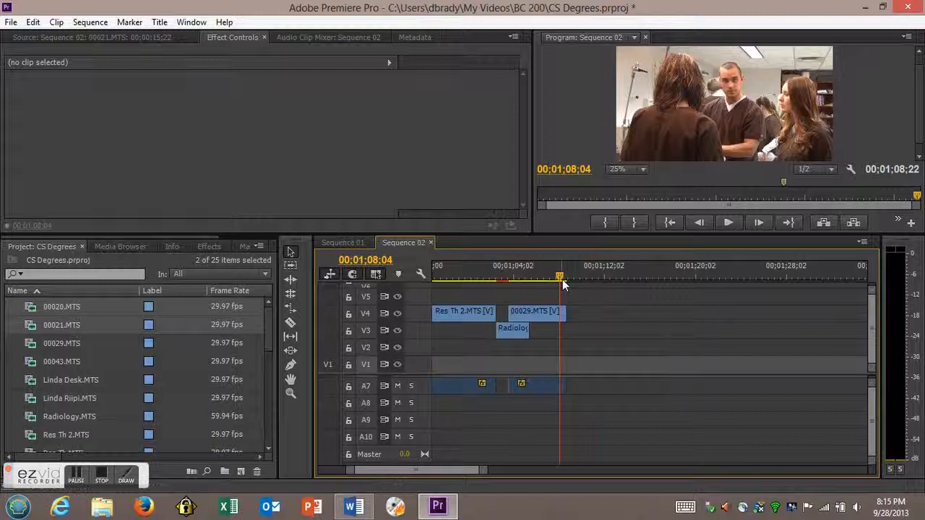
- Return the playhead to 00;00;00;00, play the opening surgery clips to check their audio, and move the playhead to 00;00;06;20
left_click_drag(559, 280, 378, 301)
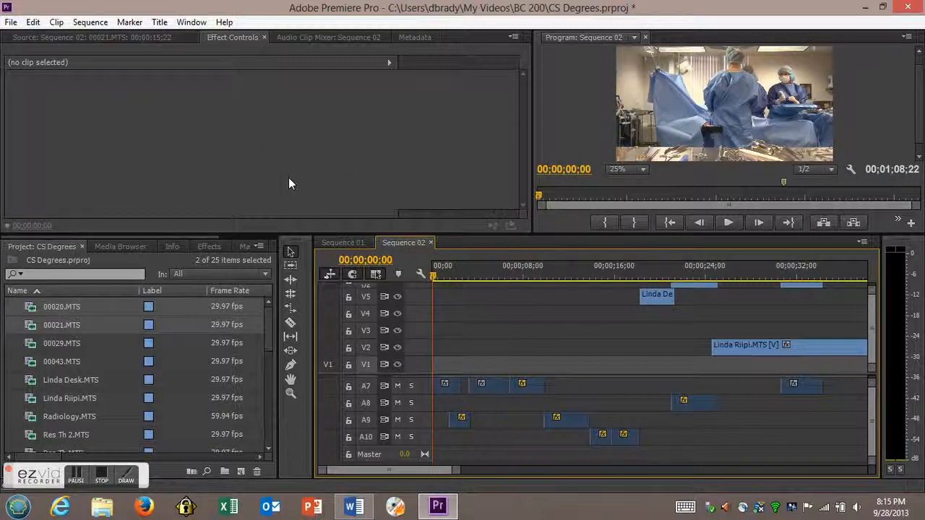
key("space")
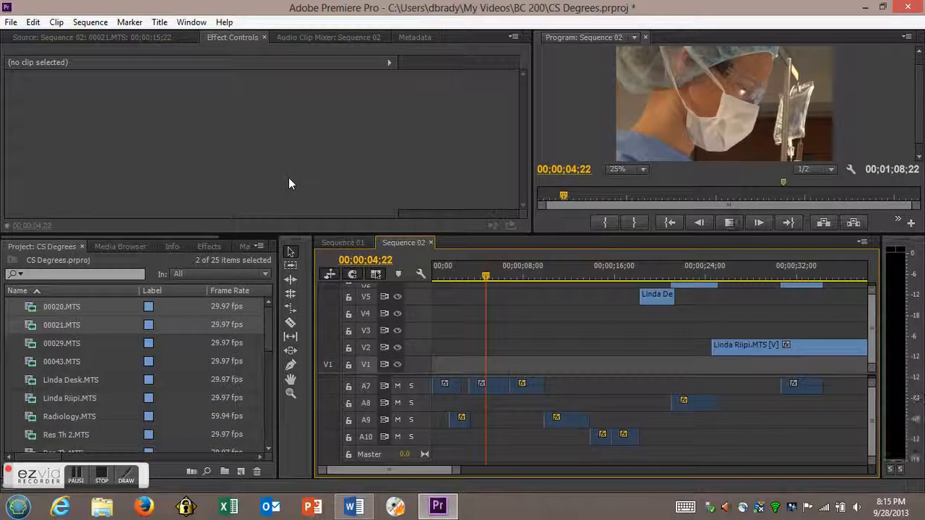
key("space")
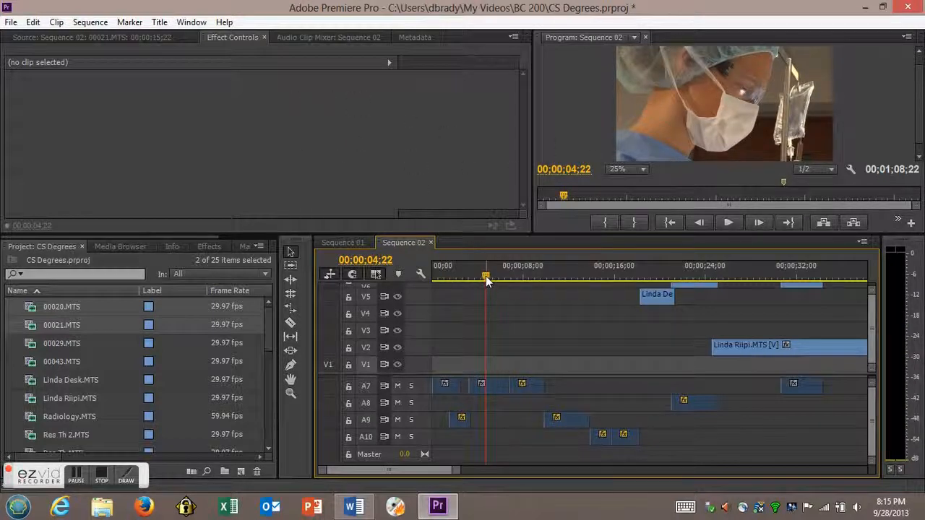
left_click_drag(485, 276, 508, 282)
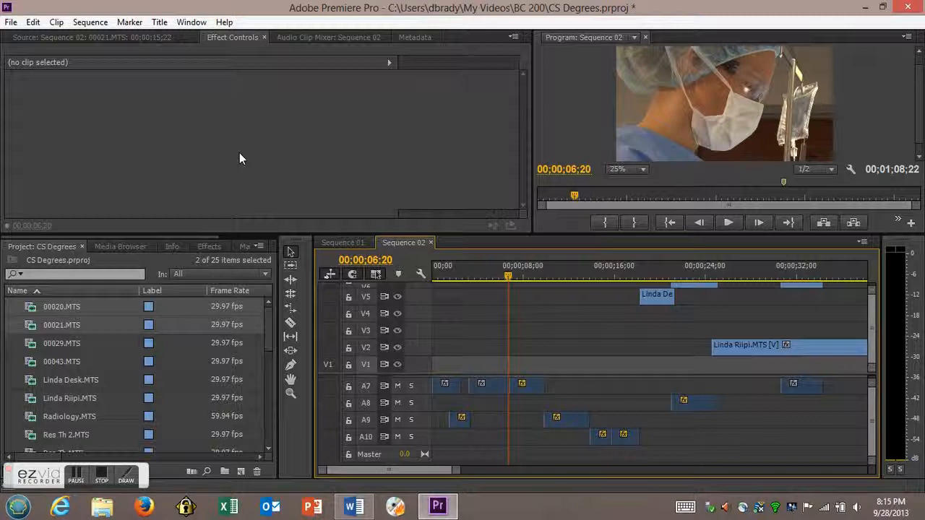
- Export Sequence 02 as an H.264 video named Clinical Sci pkg.mp4 in the BC 200 folder
left_click(12, 24)
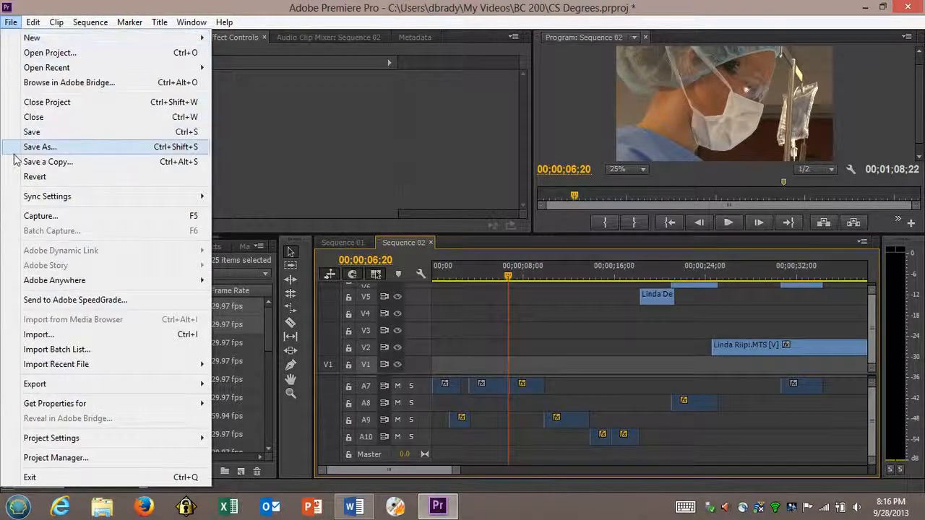
mouse_move(52, 390)
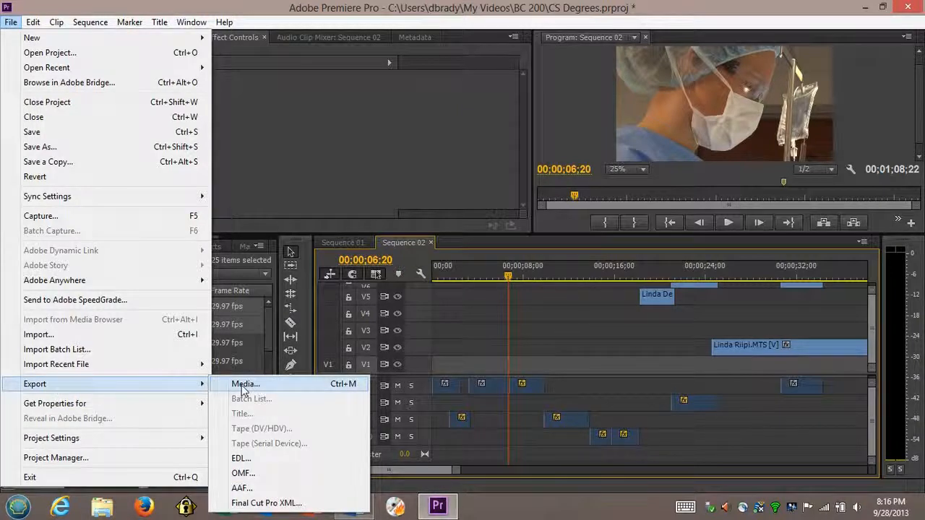
left_click(242, 387)
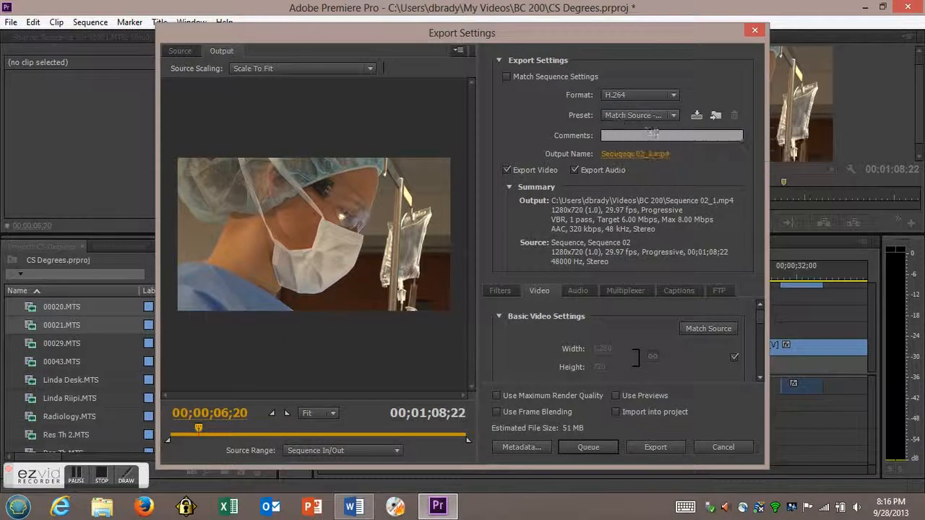
left_click(618, 157)
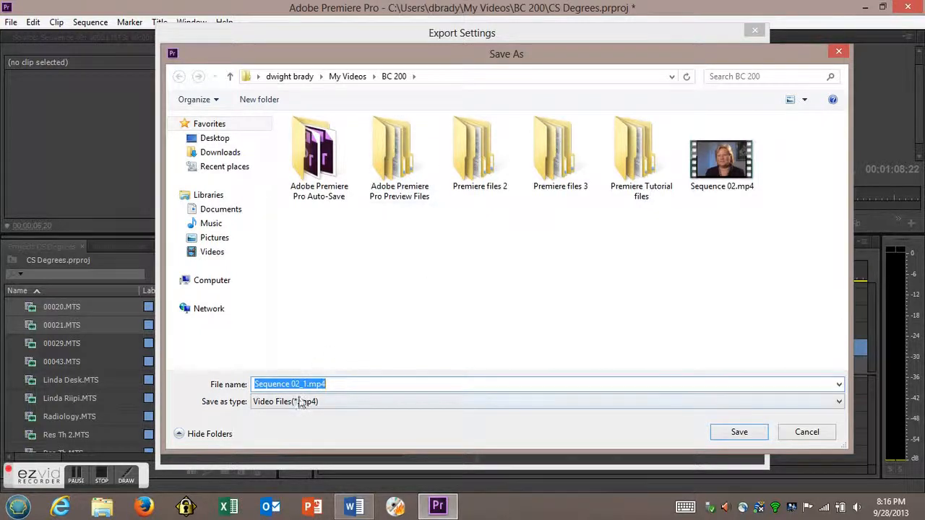
left_click_drag(307, 384, 237, 380)
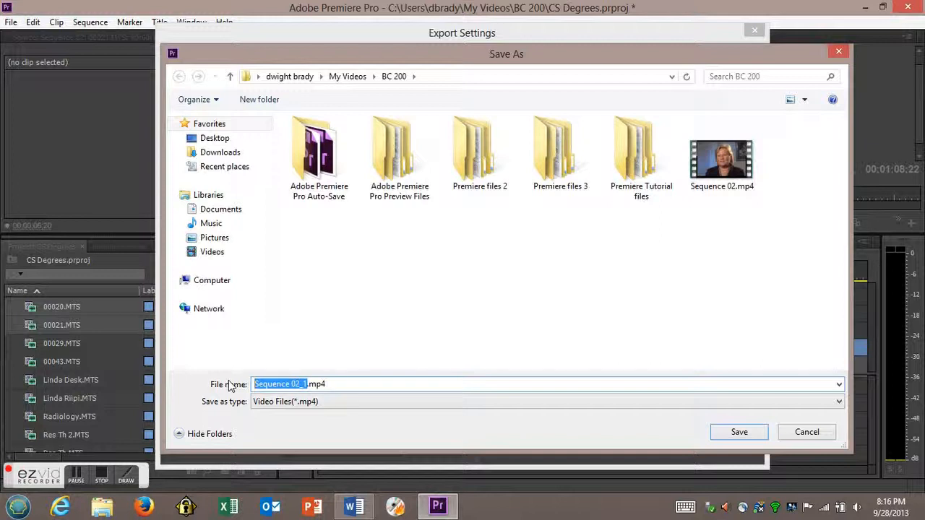
type("Clinical Sci pkg")
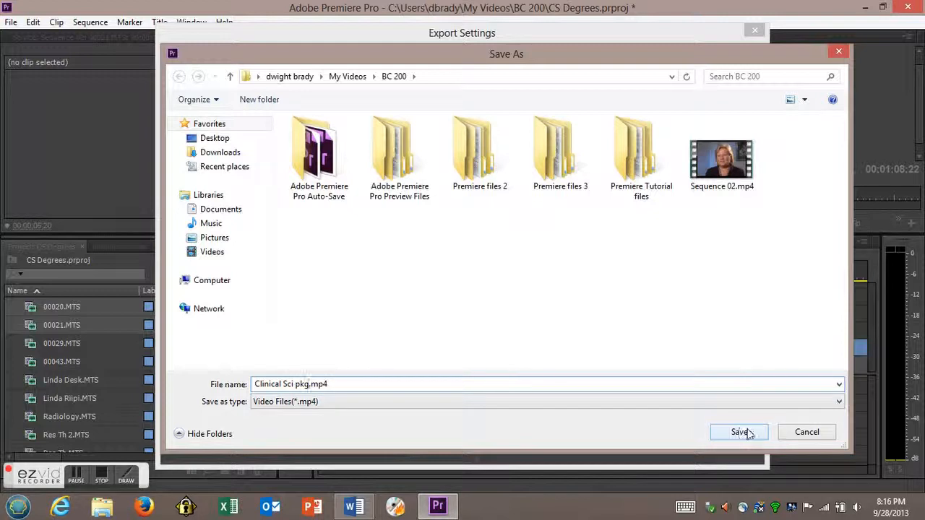
left_click(744, 432)
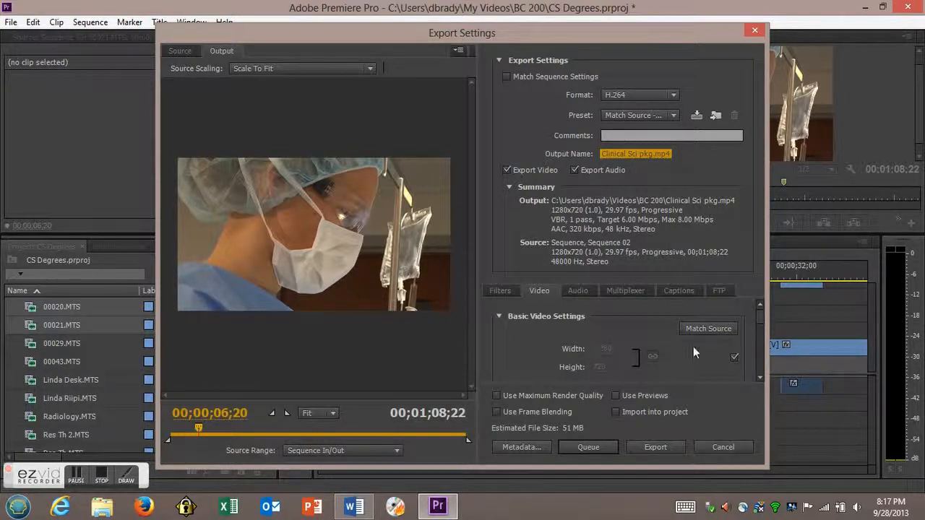
left_click(647, 447)
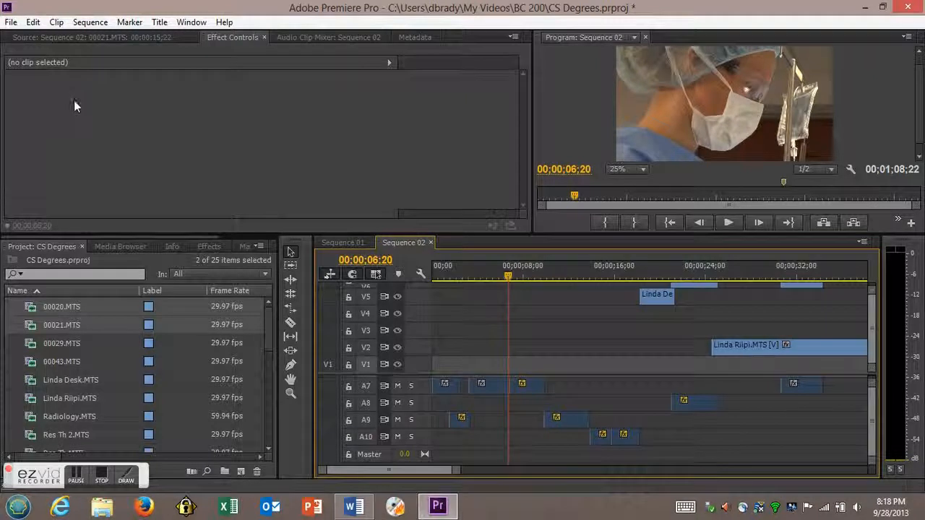
left_click(11, 23)
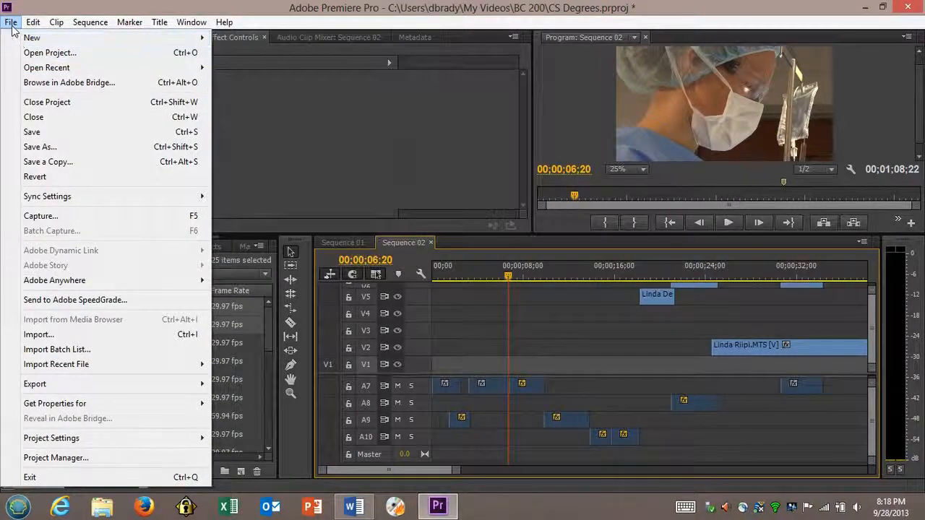
mouse_move(33, 23)
mouse_move(54, 44)
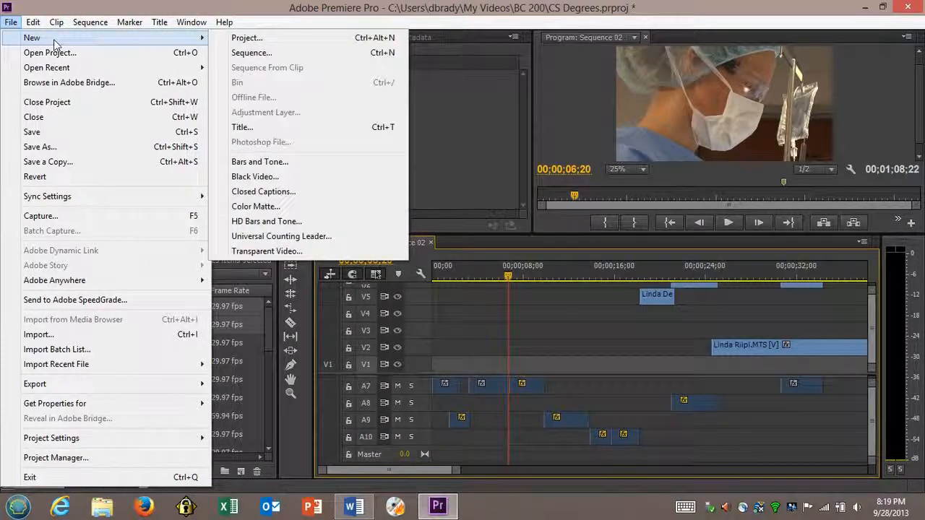
left_click(11, 23)
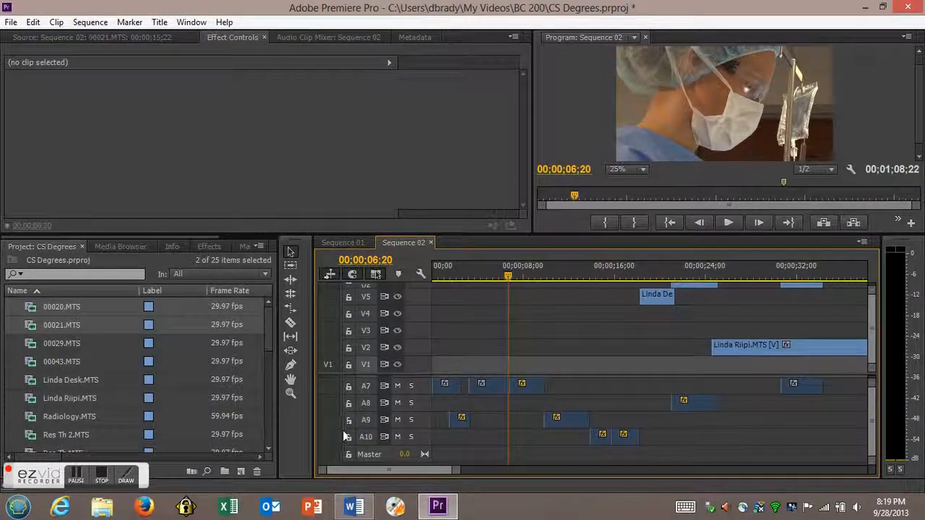
- Switch to File Explorer, browse from drive C: through the user's My Videos folder to BC 200, and open Clinical Sci pkg.mp4
left_click(21, 509)
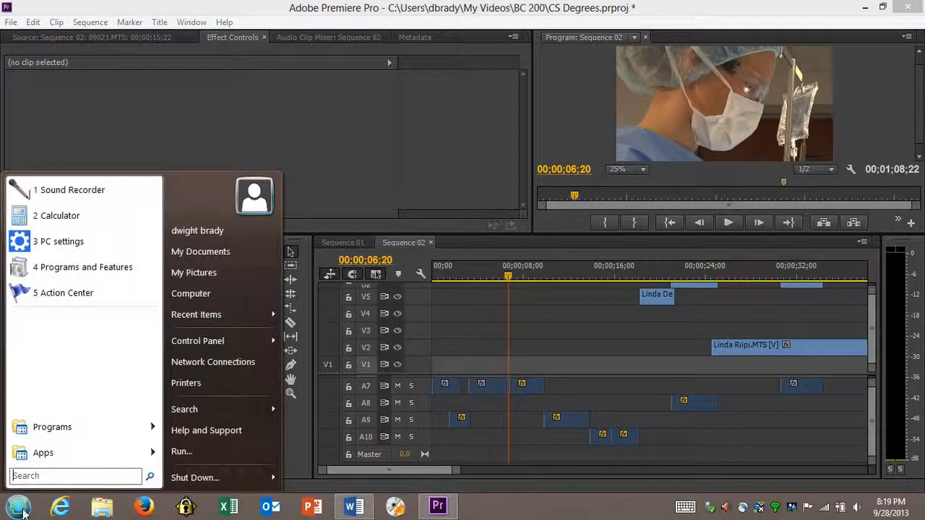
left_click(198, 292)
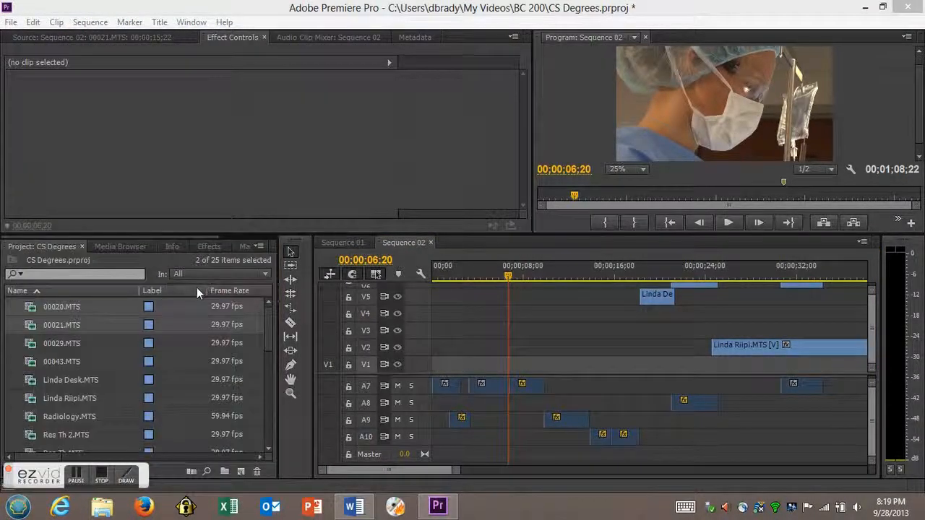
left_click(205, 139)
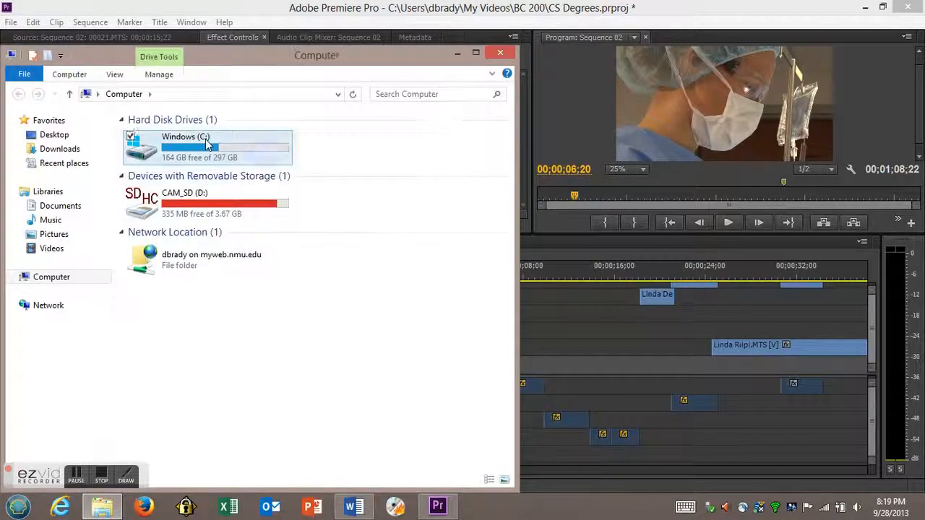
double_click(205, 143)
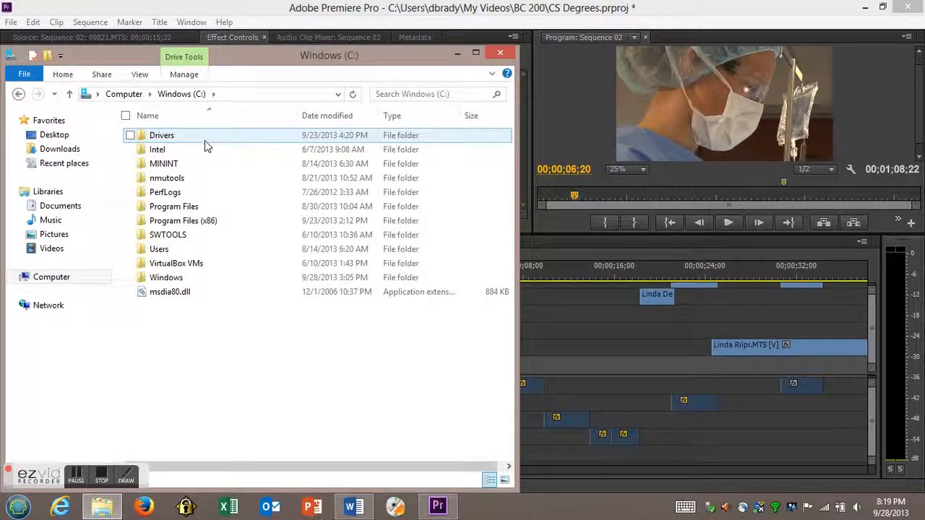
double_click(190, 249)
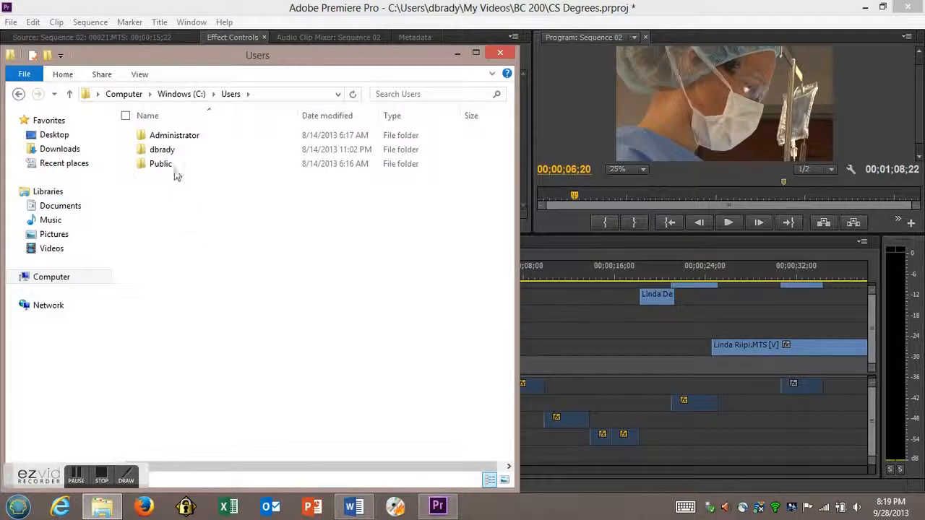
double_click(165, 149)
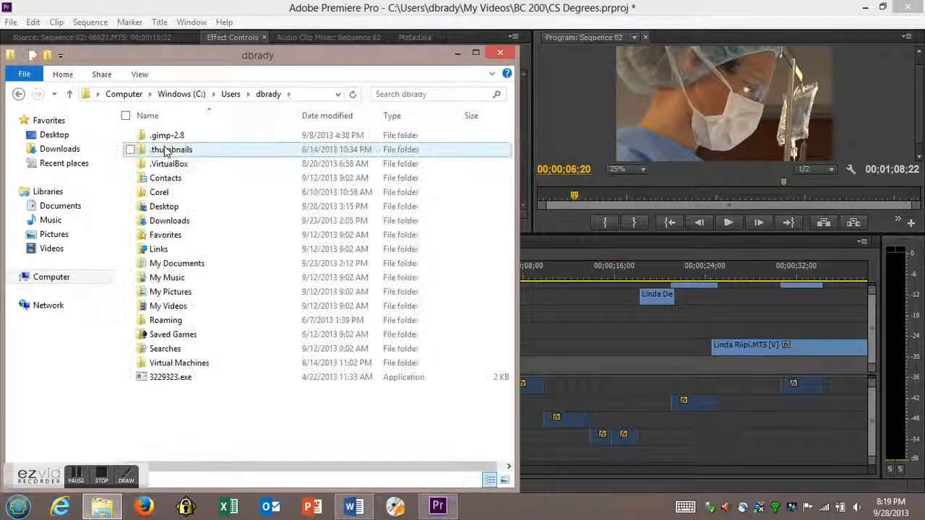
double_click(200, 308)
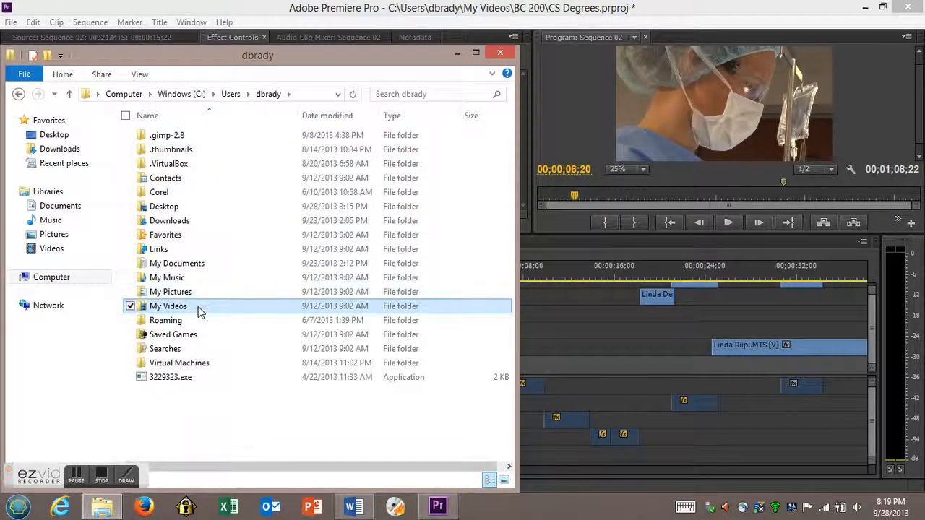
double_click(237, 149)
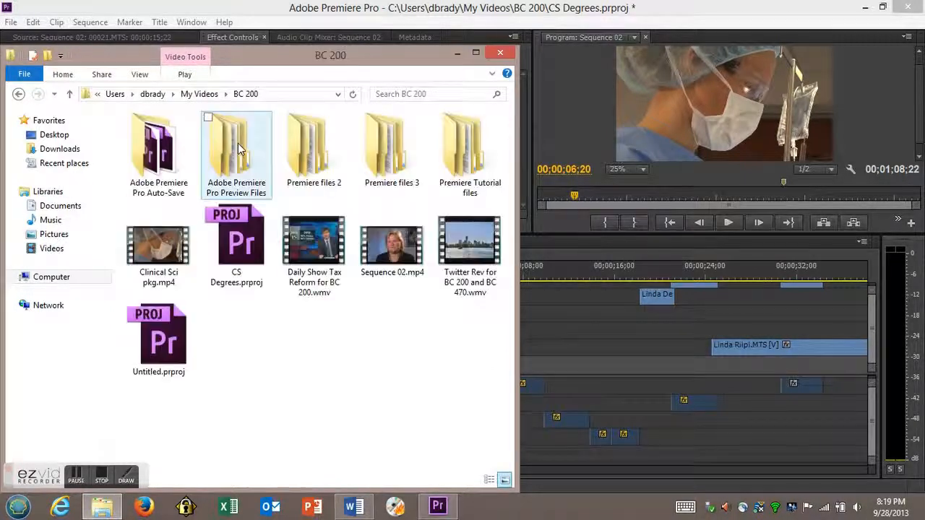
left_click(161, 250)
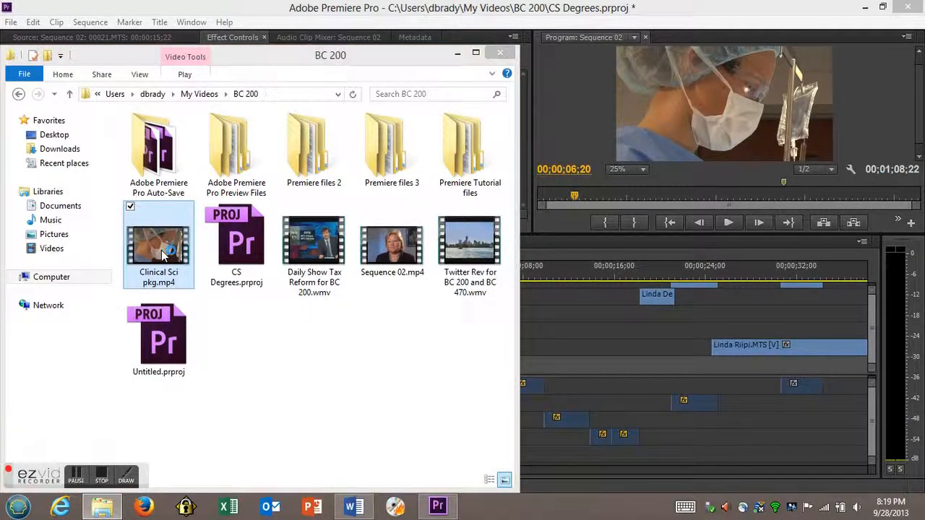